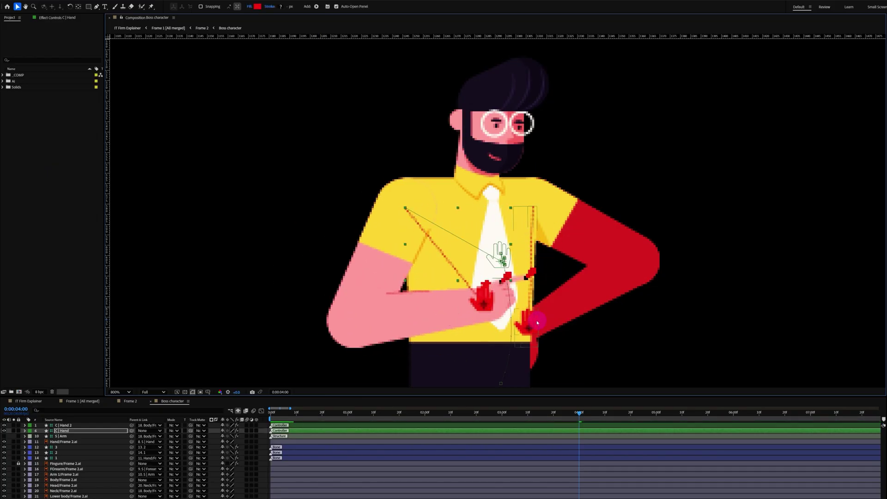
# Step: Move the hand controller on the Boss character to test the arm rig
pyautogui.moveTo(538, 322)
pyautogui.mouseDown()
pyautogui.moveTo(525, 353)
pyautogui.moveTo(539, 312)
pyautogui.mouseUp()
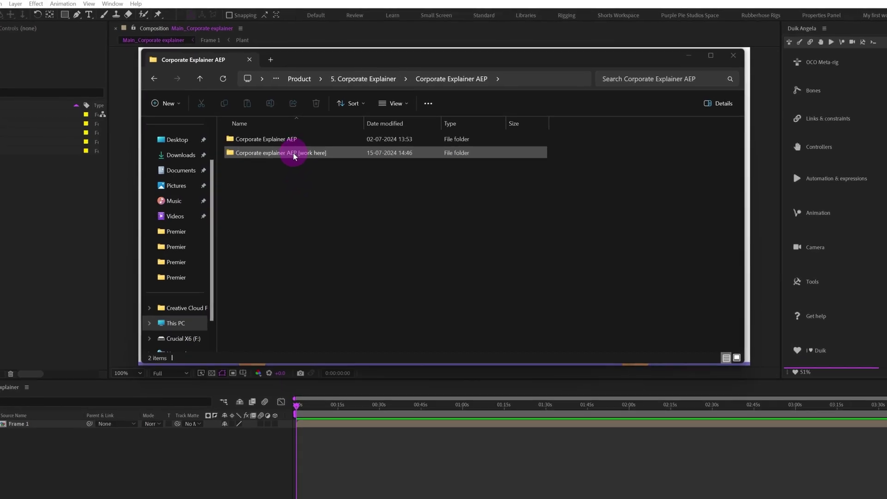
# Step: Open the project file "Corporate explainer AEP [work here]" from the work-here folder
pyautogui.doubleClick(294, 155)
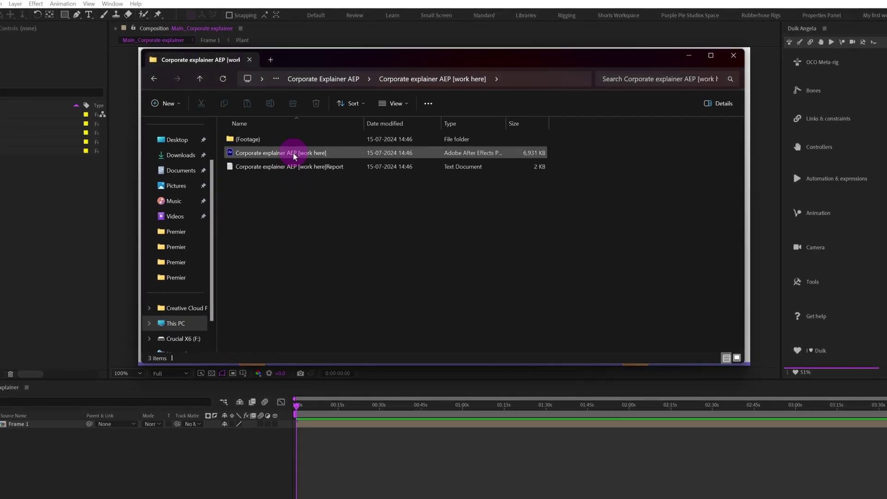
pyautogui.doubleClick(294, 154)
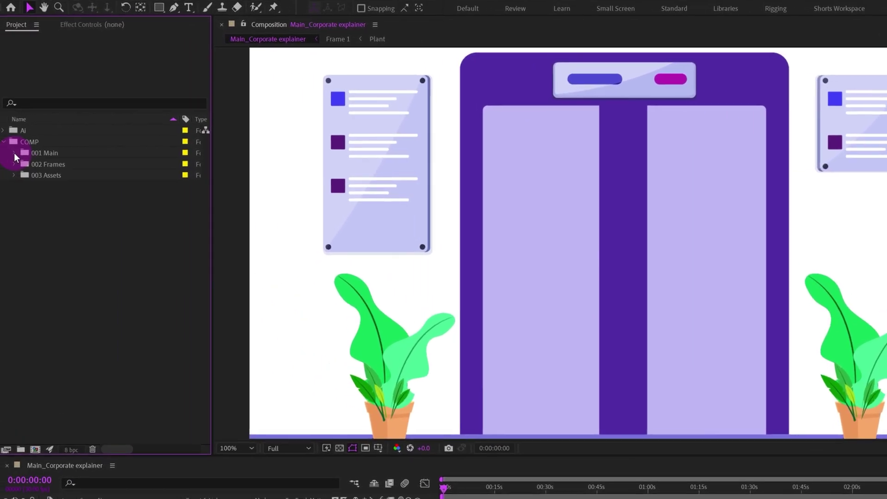
# Step: Expand the 001 Main, 002 Frames, 003 Assets and Ai folders to examine the project's organisation
pyautogui.click(15, 154)
pyautogui.click(13, 176)
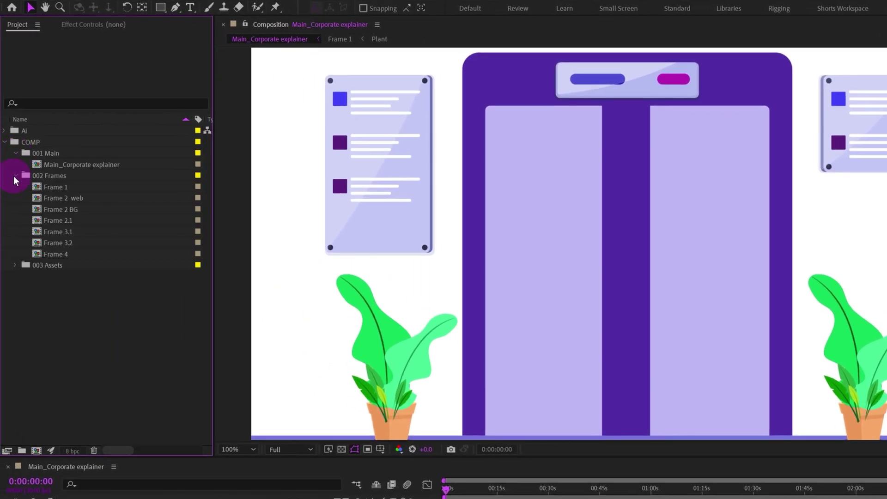
pyautogui.click(14, 265)
pyautogui.click(5, 131)
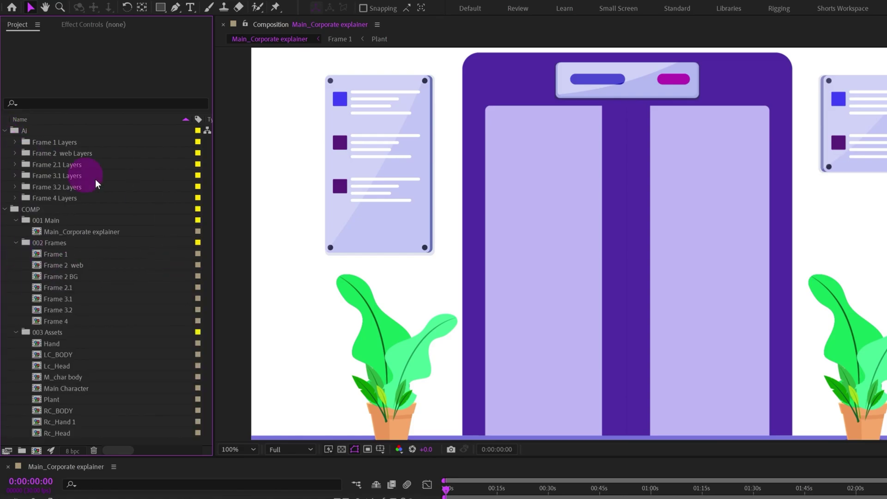
pyautogui.click(17, 143)
pyautogui.click(17, 143)
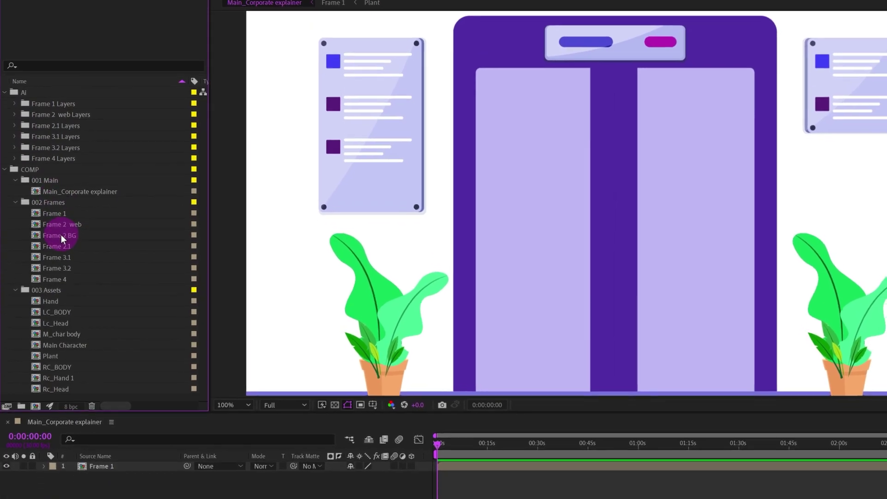
# Step: Open the Frame 2.1 composition and look through its colour-labelled layers
pyautogui.doubleClick(58, 288)
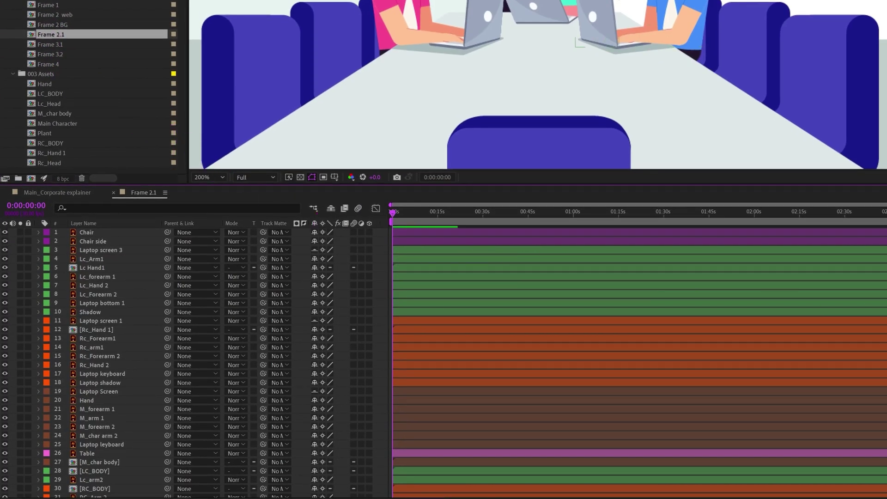
pyautogui.scroll(-3, 443, 360)
pyautogui.scroll(2, 443, 361)
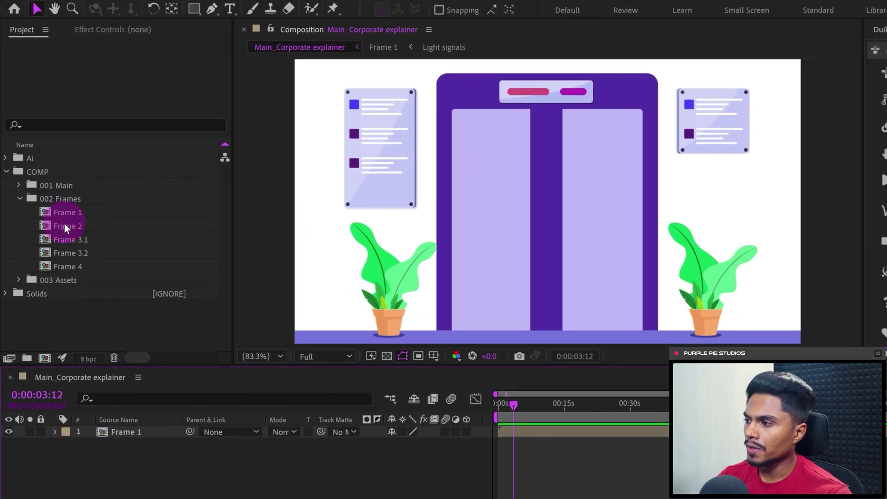
# Step: Open the Frame 2 composition and go into the Main Character precomposition of the standing bearded man
pyautogui.click(65, 227)
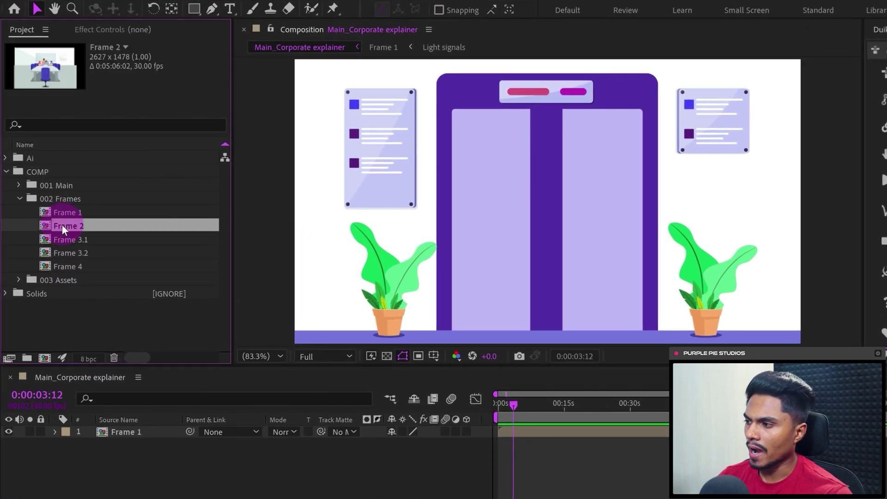
pyautogui.doubleClick(62, 225)
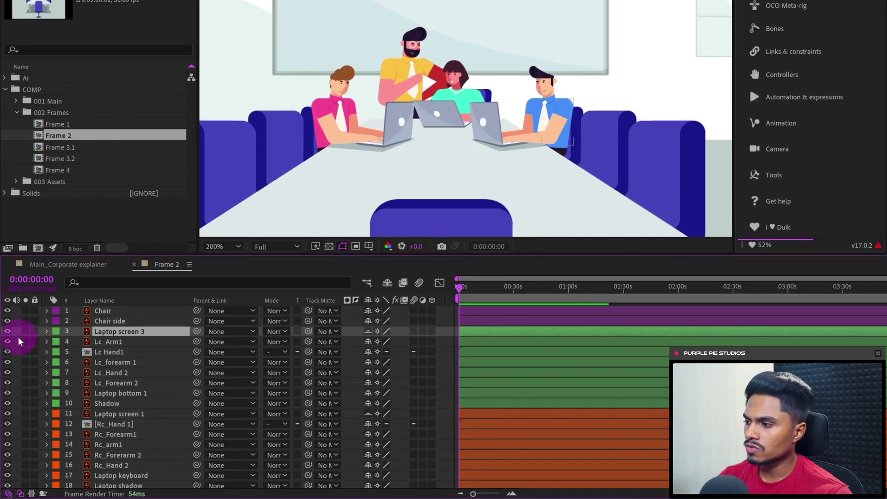
pyautogui.click(19, 339)
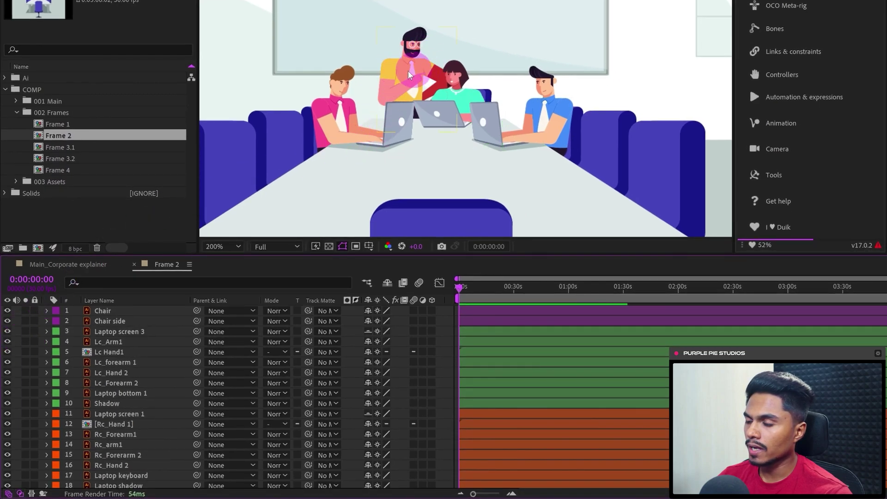
pyautogui.moveTo(411, 43); pyautogui.dragTo(418, 41)
pyautogui.hotkey('ctrl', 'z')
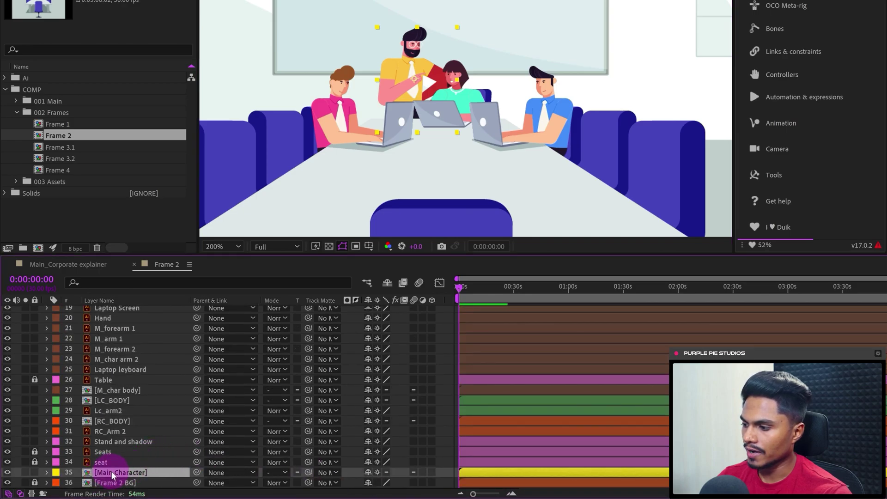
pyautogui.doubleClick(110, 477)
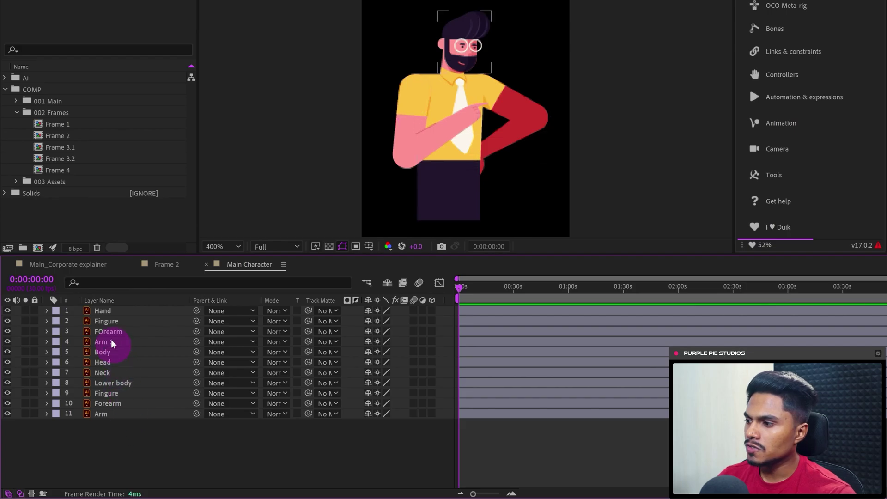
# Step: Lower the opacity of the Hand, Fingure, FOrearm and Arm 1 layers to 71%
pyautogui.click(113, 313)
pyautogui.keyDown('shift'); pyautogui.click(113, 347); pyautogui.keyUp('shift')
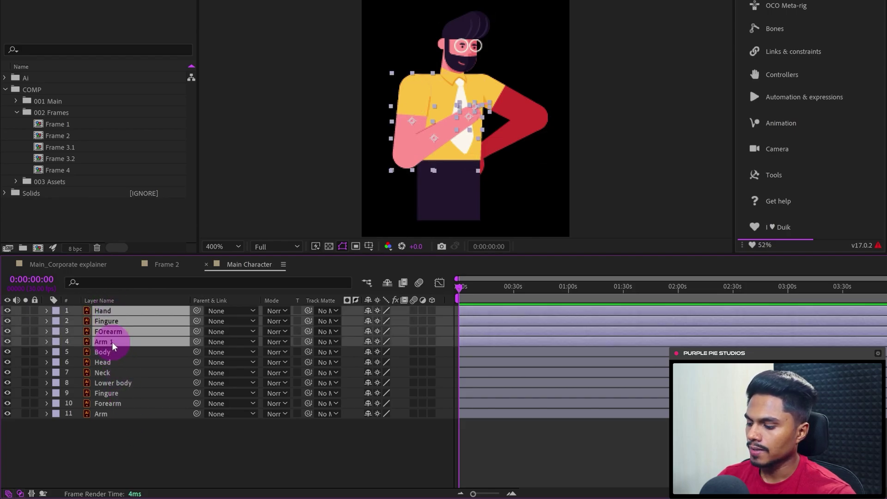
pyautogui.press('t')
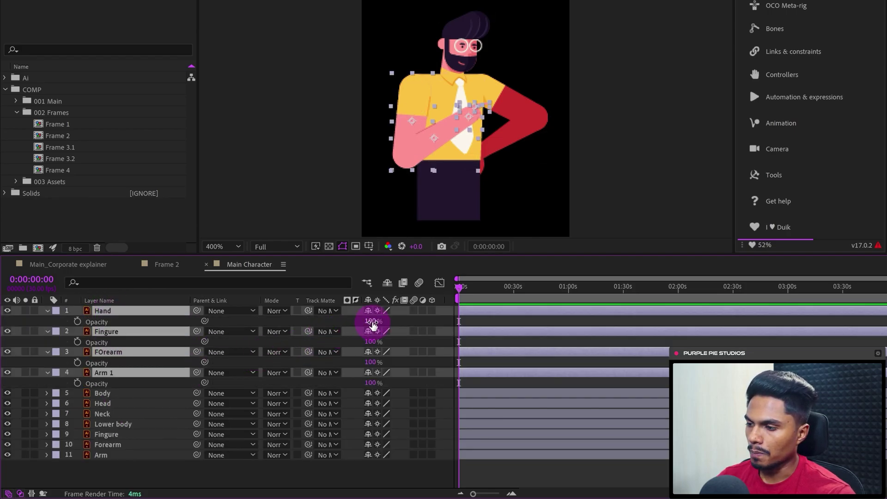
pyautogui.moveTo(372, 325); pyautogui.dragTo(359, 324)
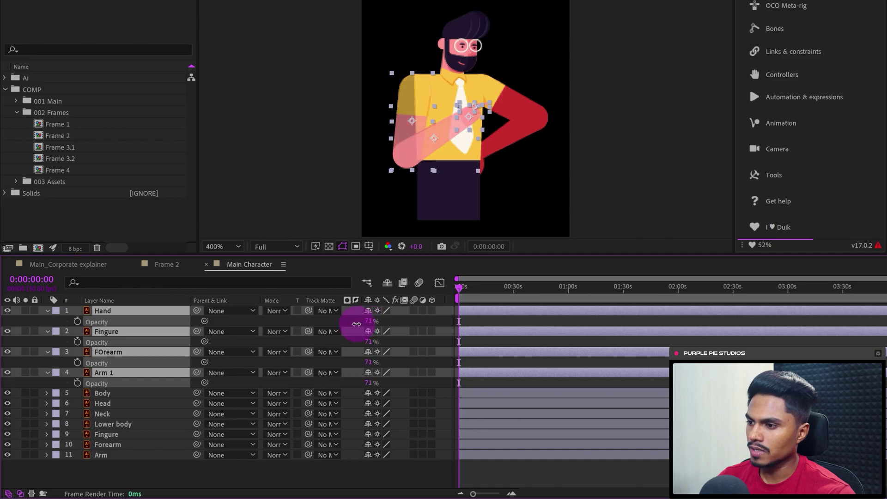
pyautogui.click(395, 319)
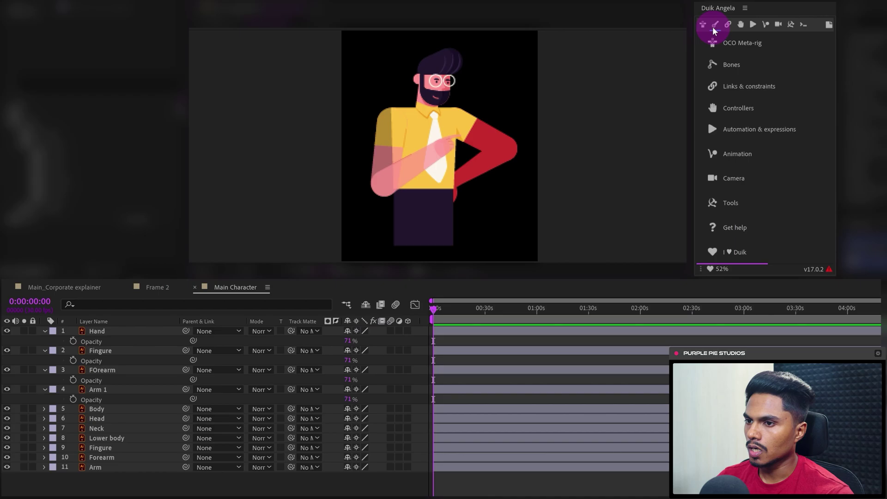
# Step: Create a Duik Hominoid arm bone structure in the Main Character composition
pyautogui.click(714, 26)
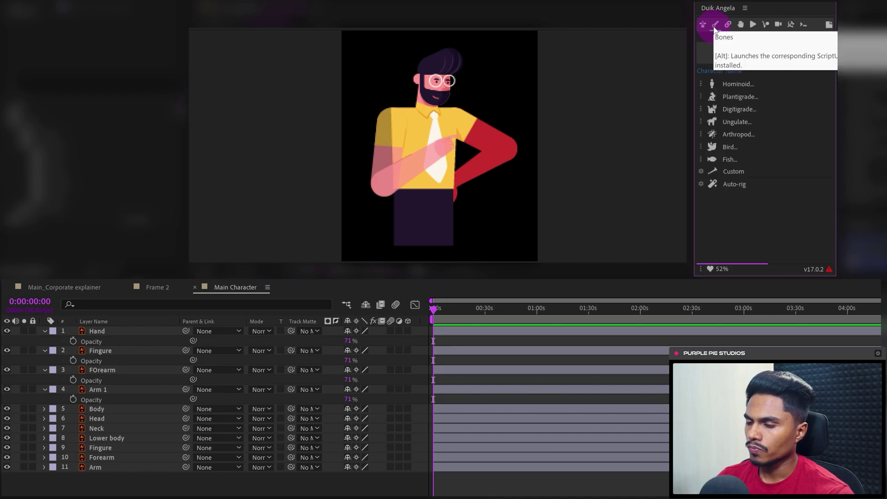
pyautogui.click(744, 85)
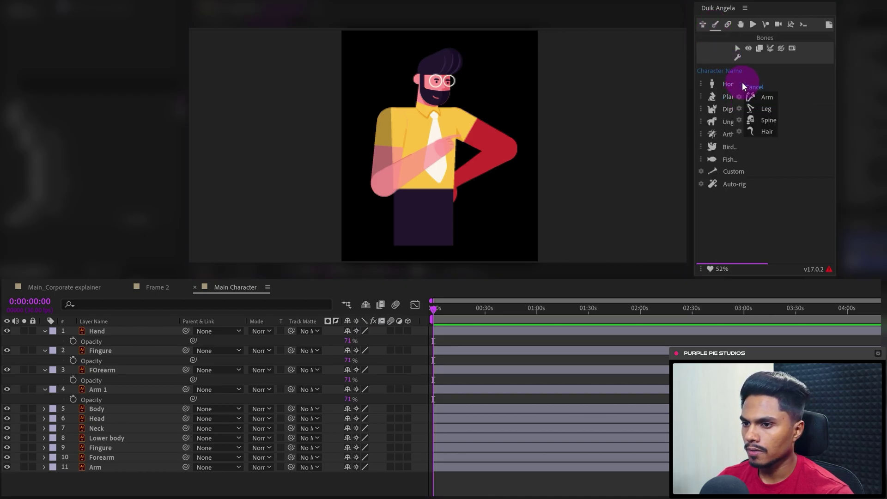
pyautogui.click(766, 98)
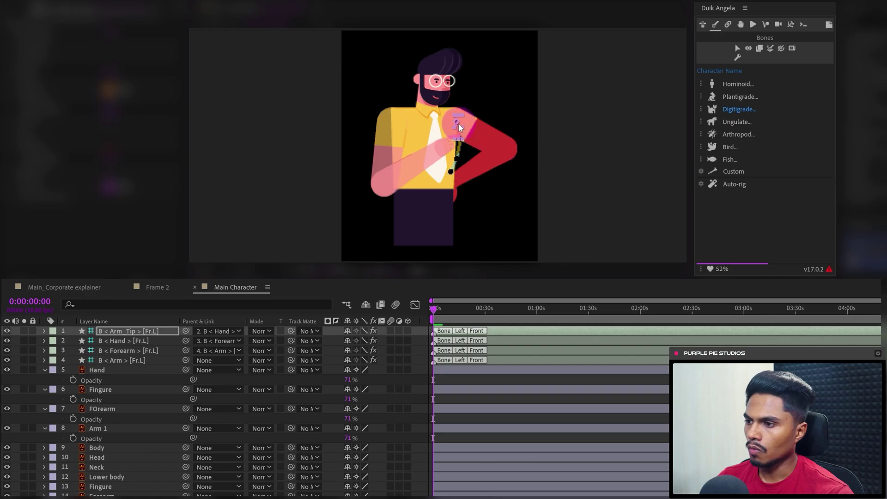
# Step: Place the arm, forearm, hand and tip bones on the folded pink arm's shoulder, elbow, wrist and fingertips
pyautogui.moveTo(459, 124); pyautogui.dragTo(387, 133)
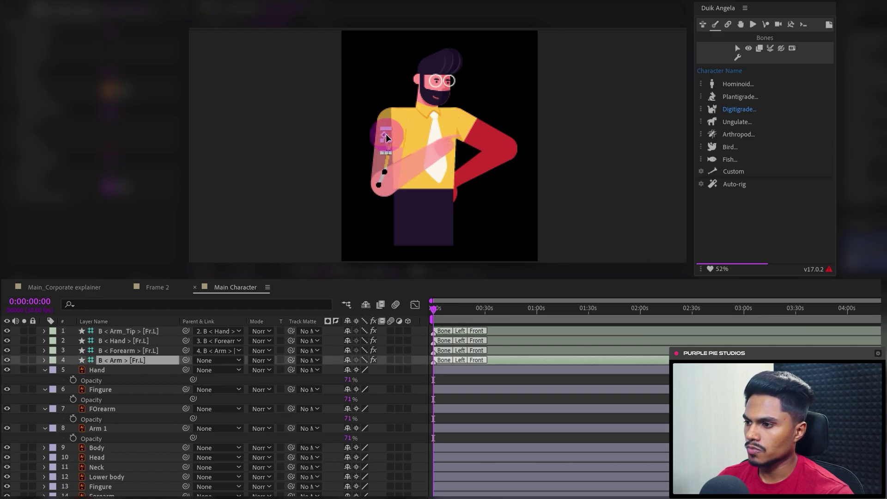
pyautogui.press('.')
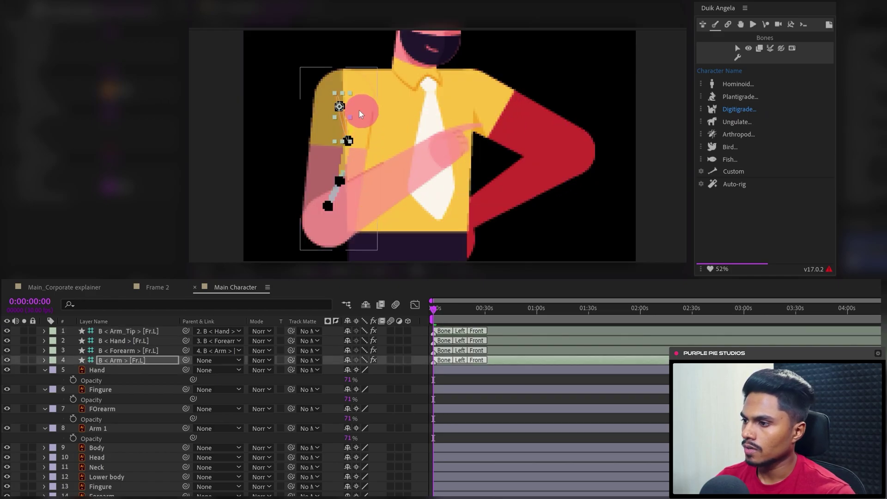
pyautogui.moveTo(340, 107); pyautogui.dragTo(346, 95)
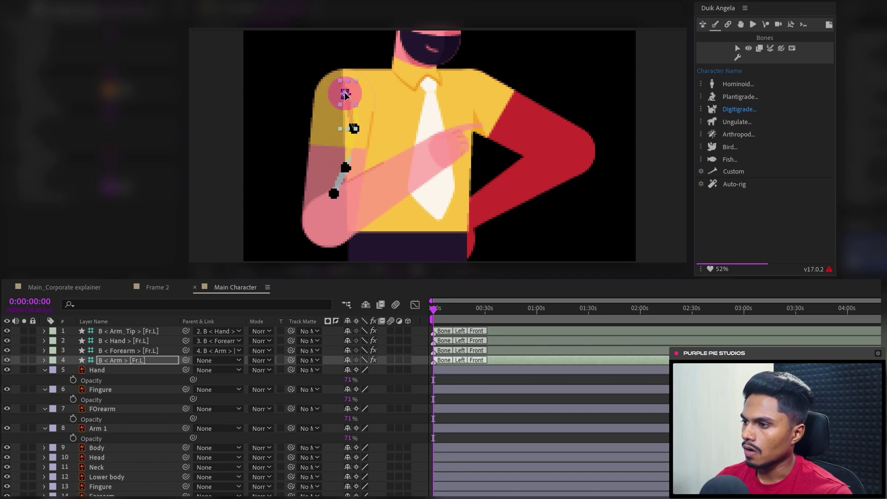
pyautogui.moveTo(352, 149); pyautogui.dragTo(327, 225)
pyautogui.moveTo(386, 198); pyautogui.dragTo(377, 136)
pyautogui.moveTo(310, 200); pyautogui.dragTo(422, 128)
pyautogui.click(131, 332)
pyautogui.click(146, 380)
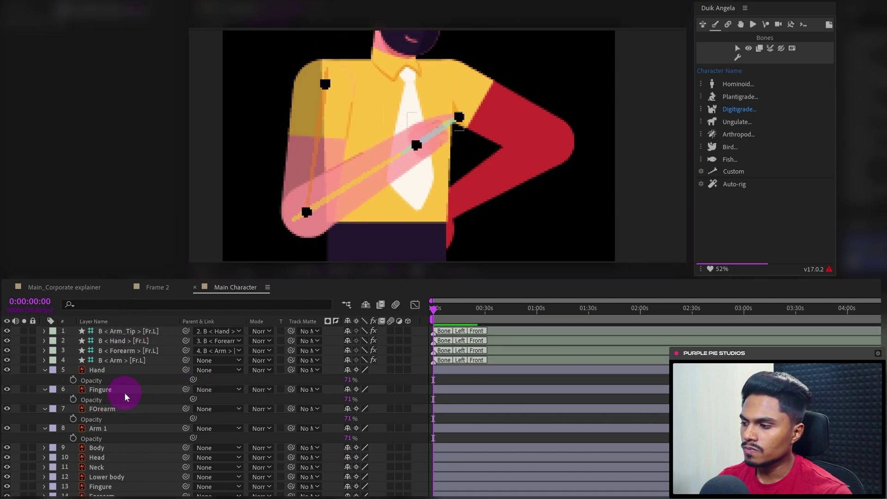
# Step: Parent the Fingure layer above FOrearm to Hand, and the Hand layer to the Hand bone
pyautogui.click(109, 390)
pyautogui.moveTo(186, 390); pyautogui.dragTo(126, 368)
pyautogui.click(178, 373)
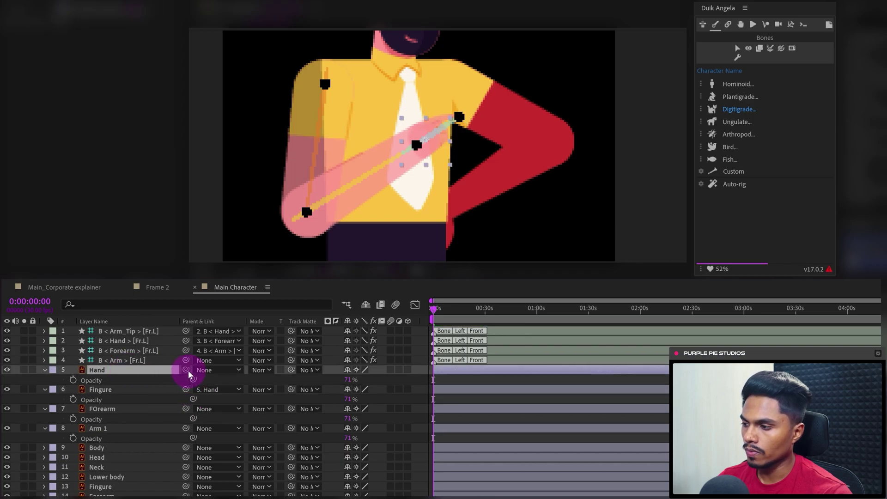
pyautogui.moveTo(188, 370); pyautogui.dragTo(130, 342)
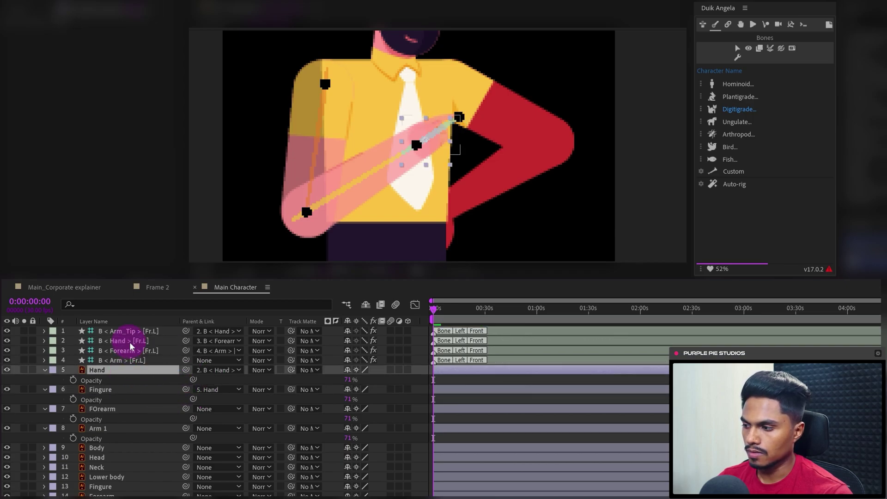
# Step: Parent the FOrearm layer to the Forearm bone and the Arm 1 layer to the Arm bone
pyautogui.click(116, 391)
pyautogui.click(141, 410)
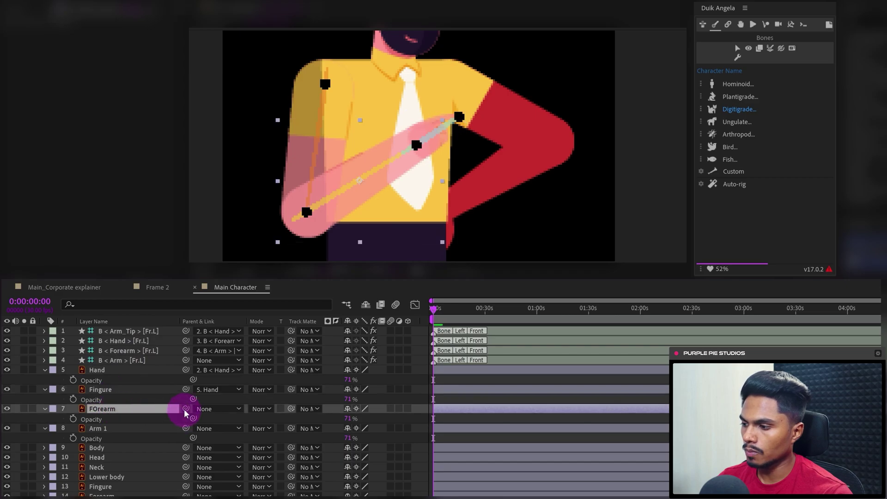
pyautogui.moveTo(185, 409); pyautogui.dragTo(139, 351)
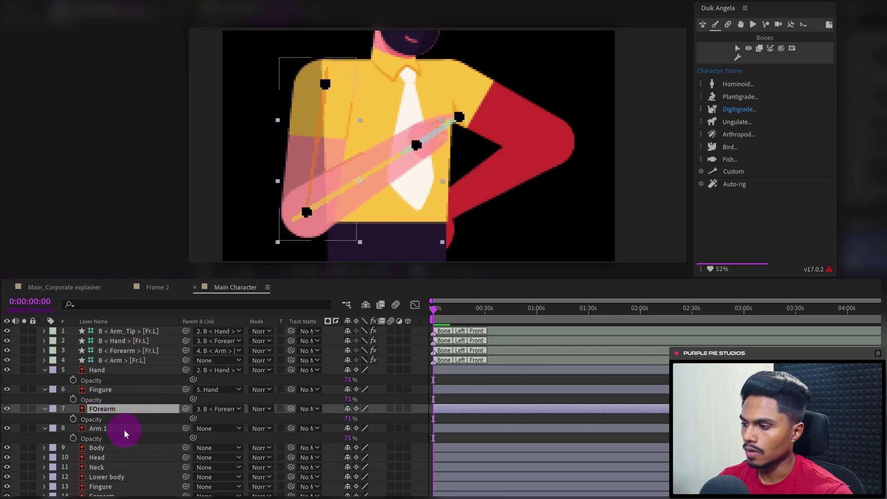
pyautogui.click(123, 429)
pyautogui.moveTo(169, 437); pyautogui.dragTo(121, 361)
# Step: Auto-rig the four arm bones and test the arm by moving its new controller
pyautogui.click(124, 360)
pyautogui.keyDown('shift'); pyautogui.click(128, 331); pyautogui.keyUp('shift')
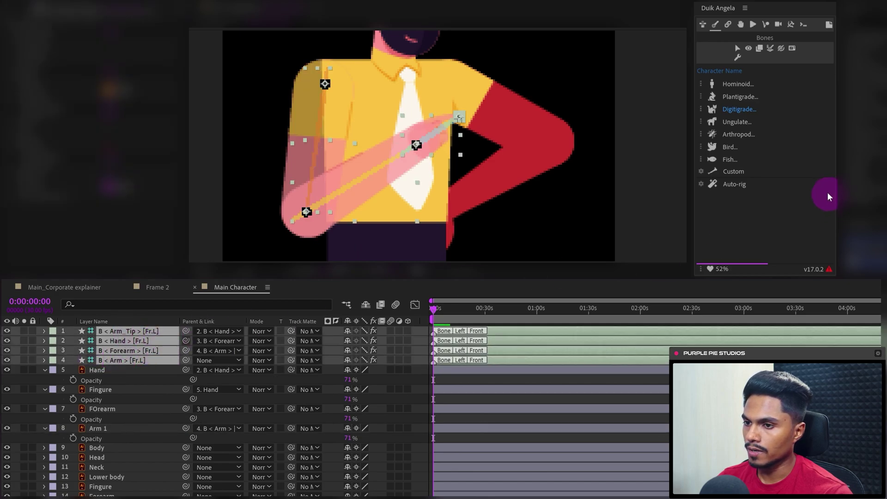
pyautogui.click(727, 25)
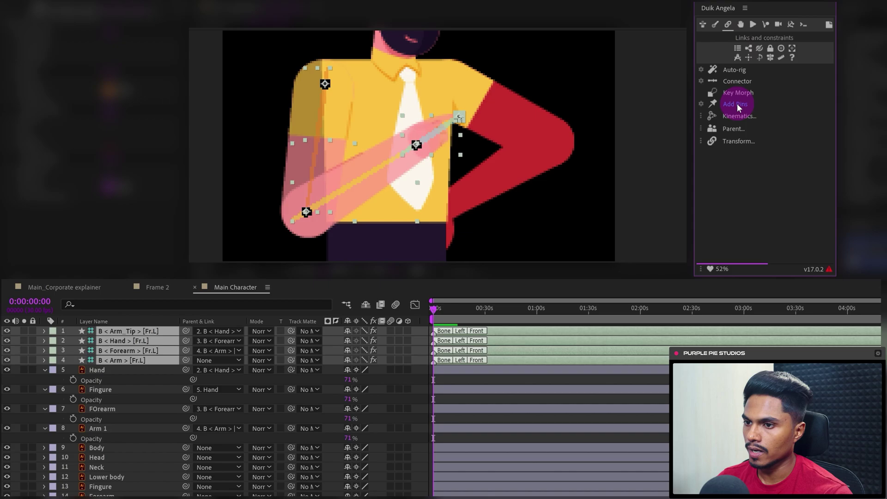
pyautogui.click(732, 70)
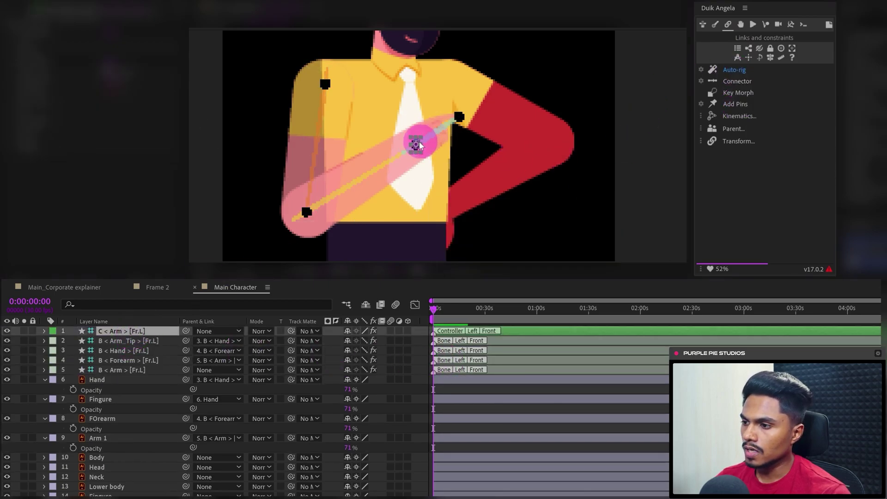
pyautogui.moveTo(421, 150)
pyautogui.mouseDown()
pyautogui.moveTo(393, 148)
pyautogui.moveTo(433, 163)
pyautogui.moveTo(368, 151)
pyautogui.moveTo(436, 134)
pyautogui.moveTo(444, 154)
pyautogui.moveTo(420, 127)
pyautogui.moveTo(425, 138)
pyautogui.mouseUp()
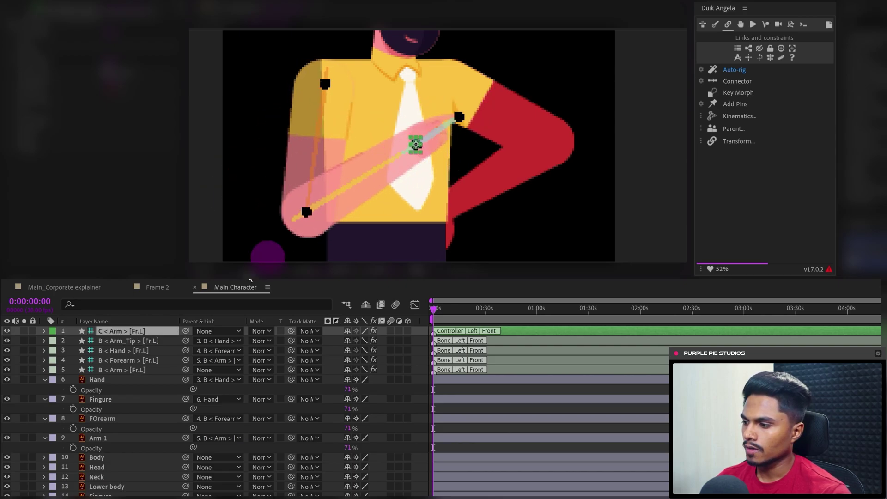
# Step: Restore the opacity of the Hand, Fingure, FOrearm and Arm 1 layers to 100%
pyautogui.click(99, 380)
pyautogui.keyDown('shift'); pyautogui.click(118, 438); pyautogui.keyUp('shift')
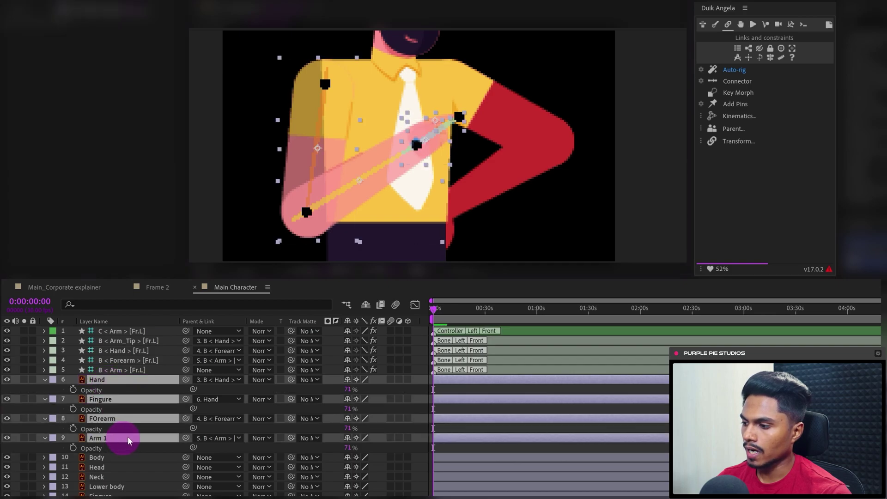
pyautogui.moveTo(347, 390); pyautogui.dragTo(370, 391)
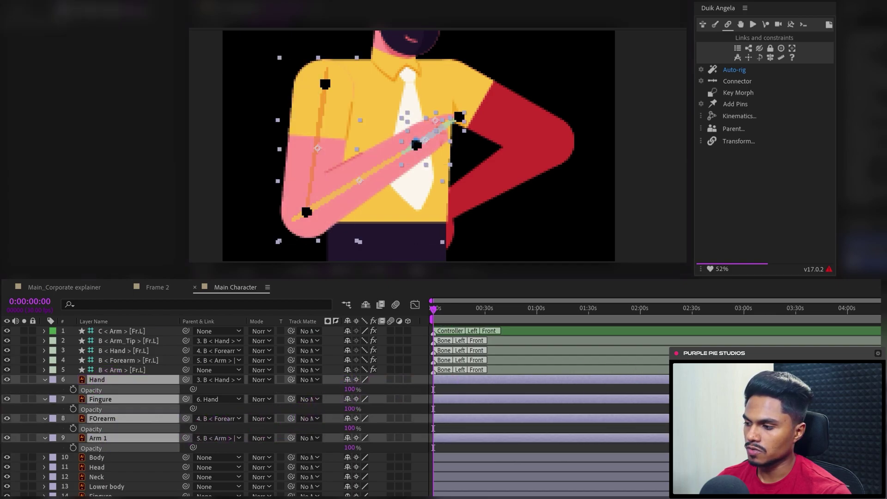
# Step: Mark the four left arm bone layers, from Arm_Tip down to Arm, as shy
pyautogui.click(79, 360)
pyautogui.click(110, 370)
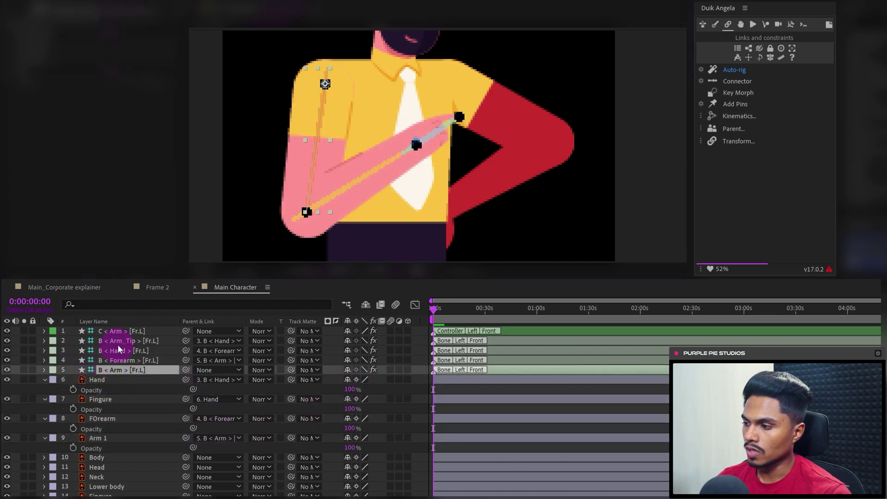
pyautogui.keyDown('shift'); pyautogui.click(88, 345); pyautogui.keyUp('shift')
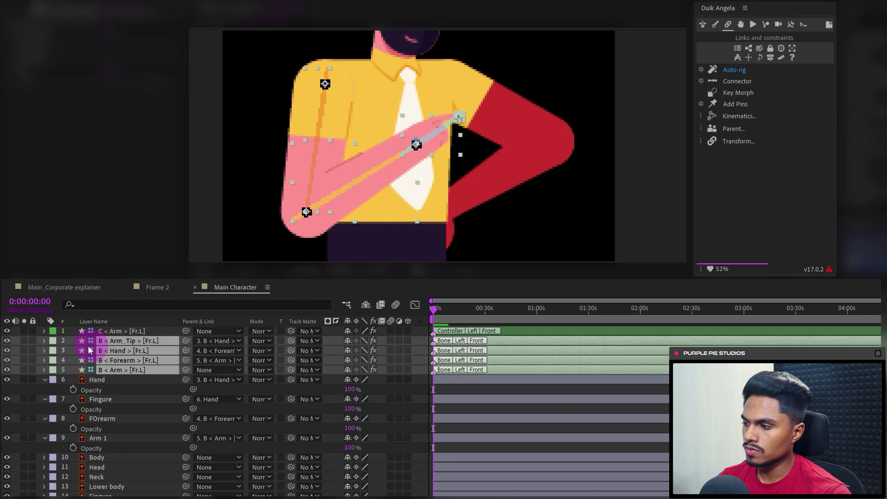
pyautogui.click(349, 340)
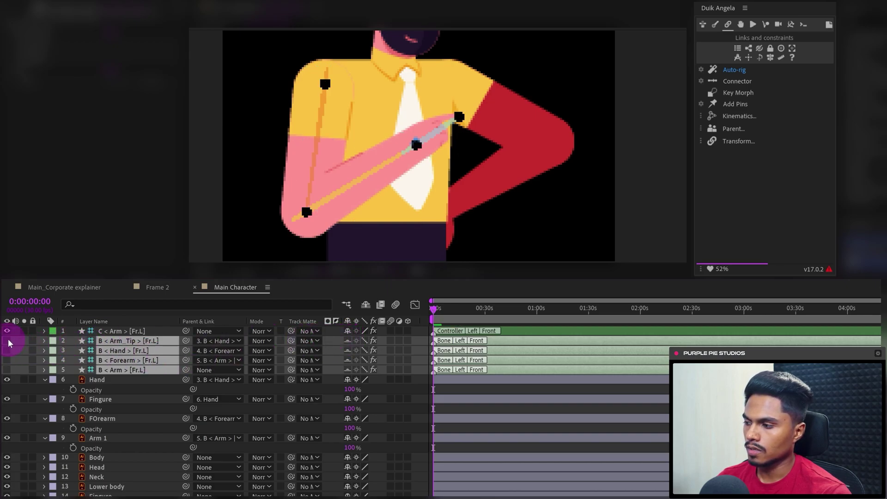
# Step: Hide and lock the four left arm bone layers, and turn on shy-layer hiding for the timeline
pyautogui.moveTo(8, 340); pyautogui.dragTo(8, 369)
pyautogui.moveTo(33, 340); pyautogui.dragTo(32, 370)
pyautogui.click(460, 337)
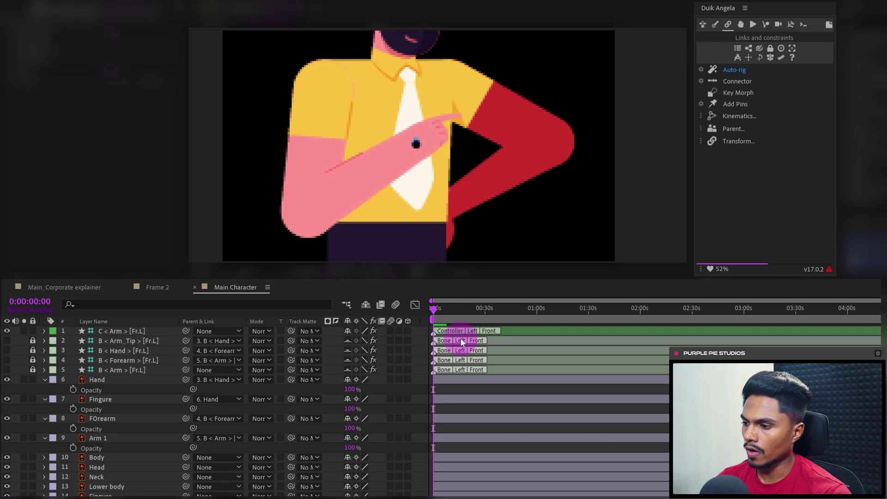
pyautogui.click(367, 305)
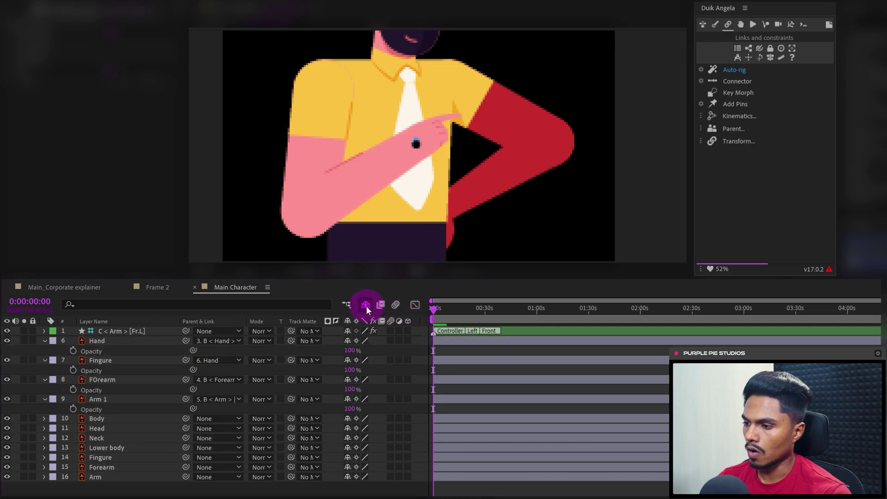
# Step: Set the opacity of the back arm's Fingure, Forearm and Arm layers to 50%
pyautogui.click(464, 347)
pyautogui.click(612, 203)
pyautogui.moveTo(603, 82); pyautogui.dragTo(465, 170)
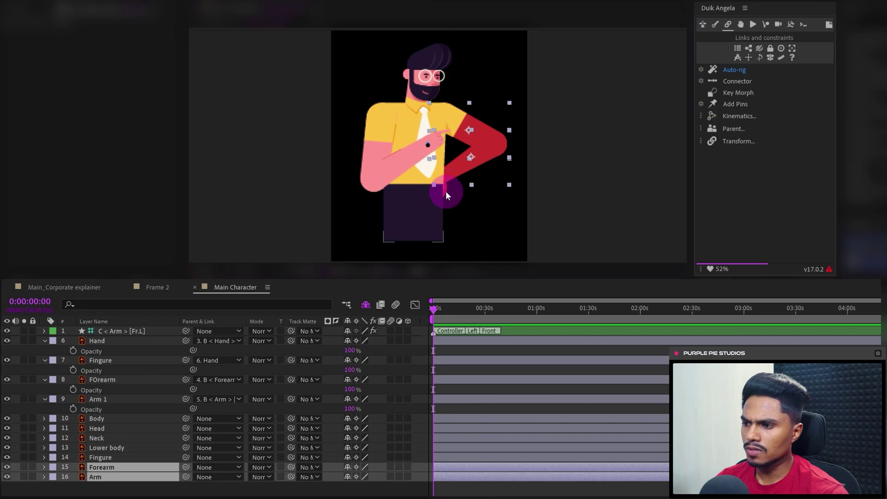
pyautogui.keyDown('shift'); pyautogui.click(452, 191); pyautogui.keyUp('shift')
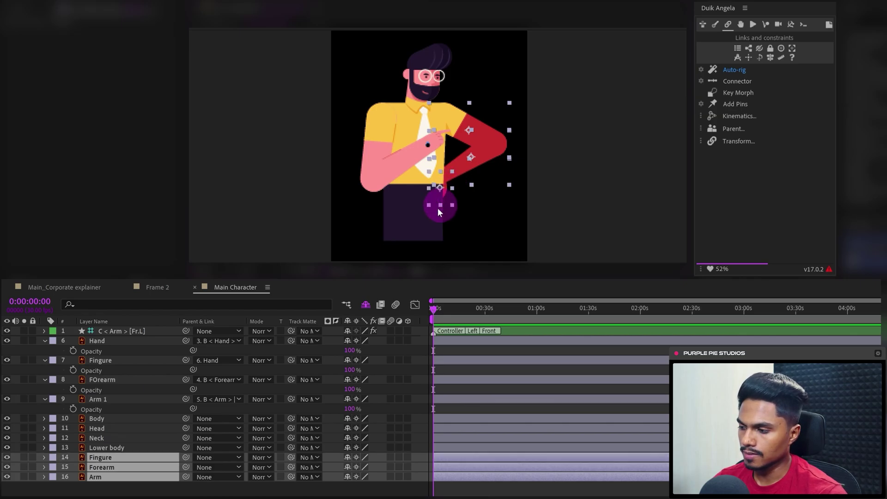
pyautogui.press('t')
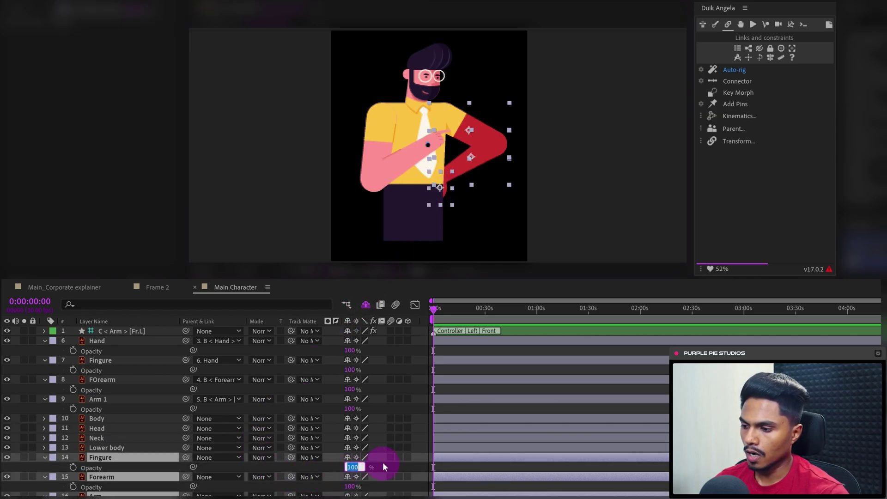
pyautogui.write('50')
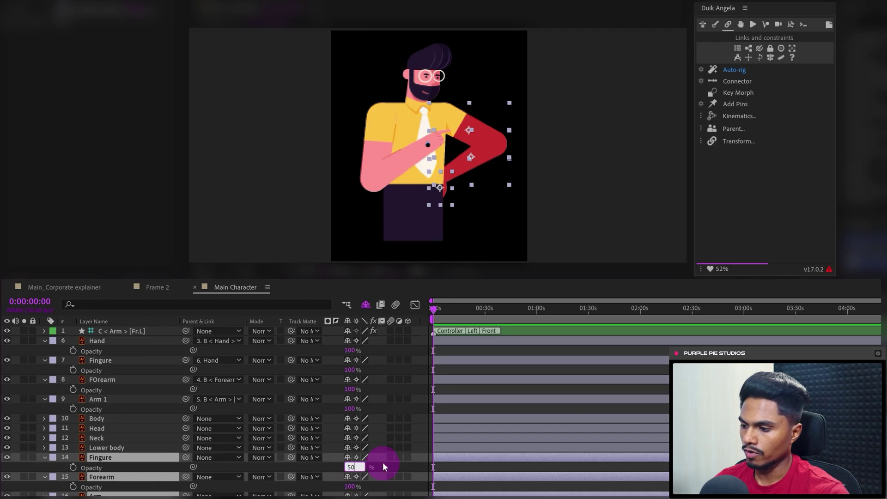
pyautogui.press('Return')
pyautogui.scroll(-1, 455, 480)
pyautogui.click(453, 490)
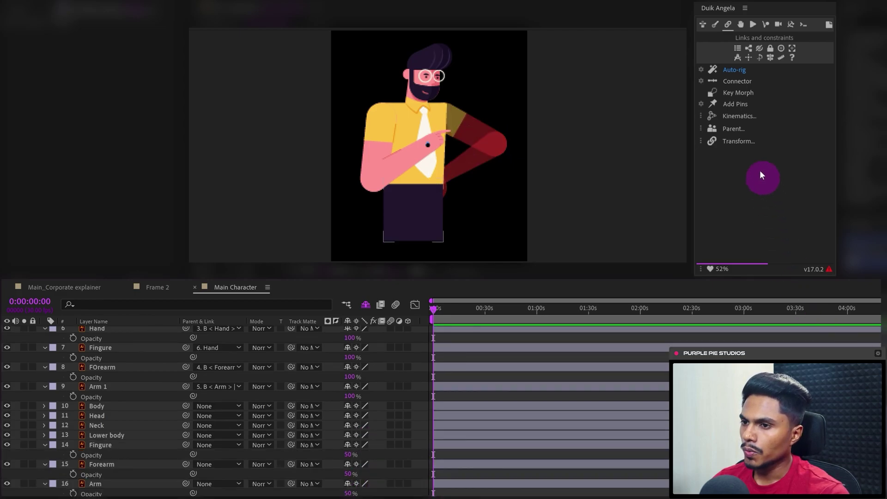
# Step: Create a right-side Duik hominoid arm and place its four bone layers between Lower body and the back arm's Fingure layer
pyautogui.click(716, 25)
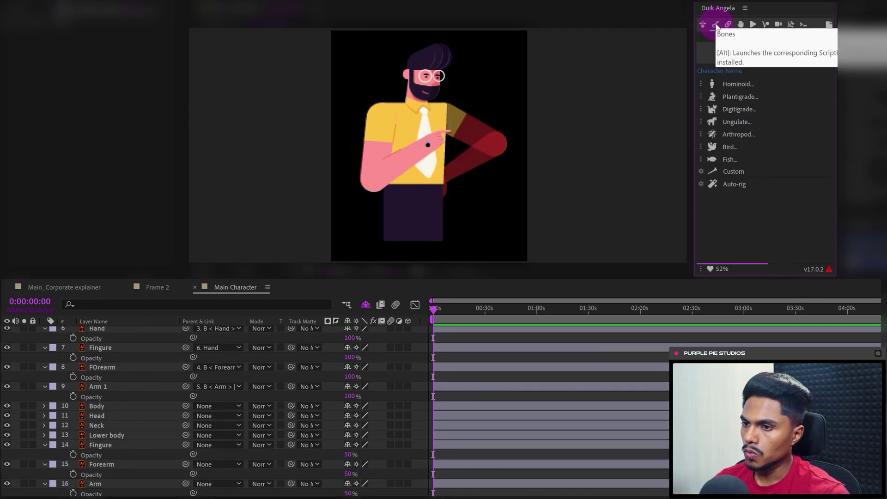
pyautogui.click(736, 84)
pyautogui.click(763, 103)
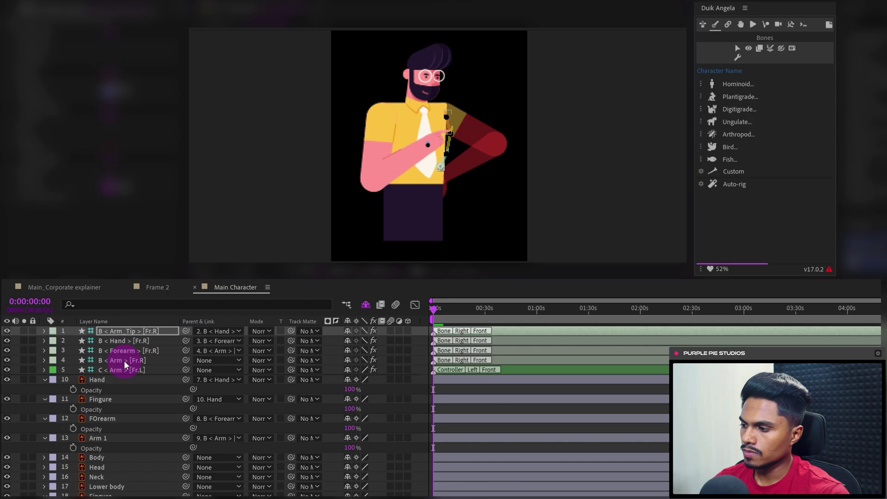
pyautogui.click(124, 361)
pyautogui.keyDown('shift'); pyautogui.click(124, 331); pyautogui.keyUp('shift')
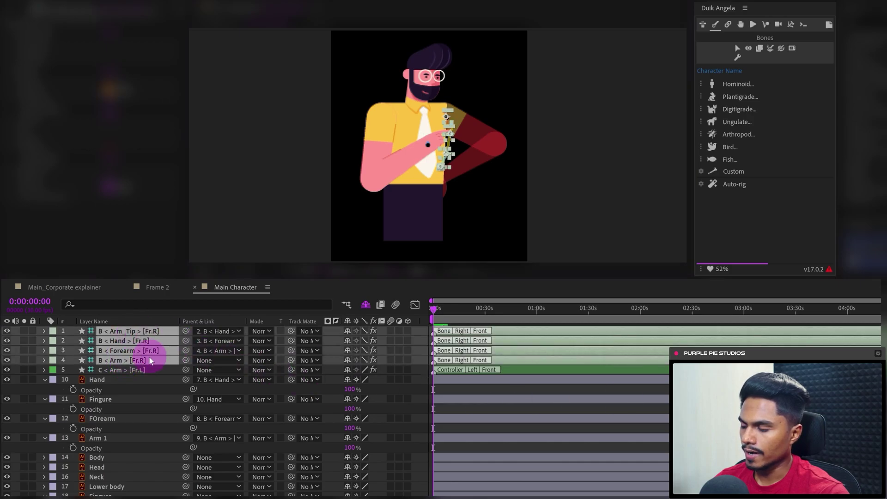
pyautogui.moveTo(149, 360); pyautogui.dragTo(138, 402)
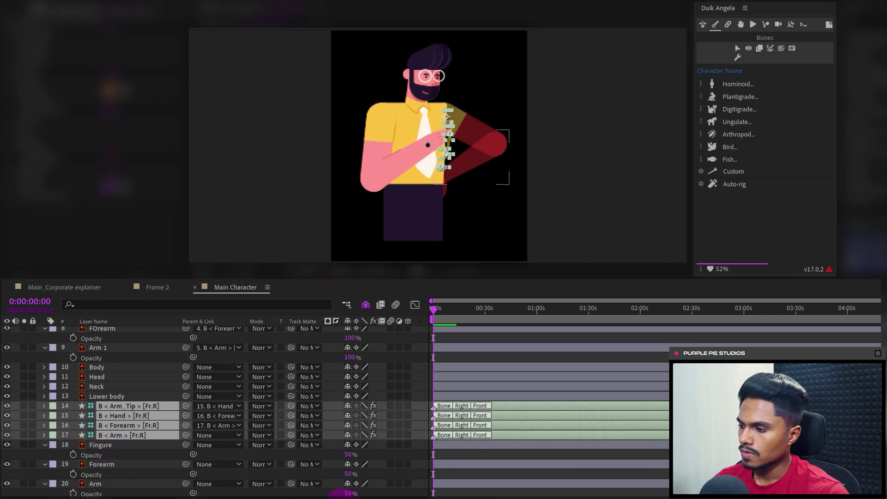
# Step: Solo the right arm bones with the back arm artwork, and position the bones at the shoulder, elbow, wrist and fingertips
pyautogui.keyDown('shift'); pyautogui.click(95, 484); pyautogui.keyUp('shift')
pyautogui.moveTo(24, 484); pyautogui.dragTo(24, 406)
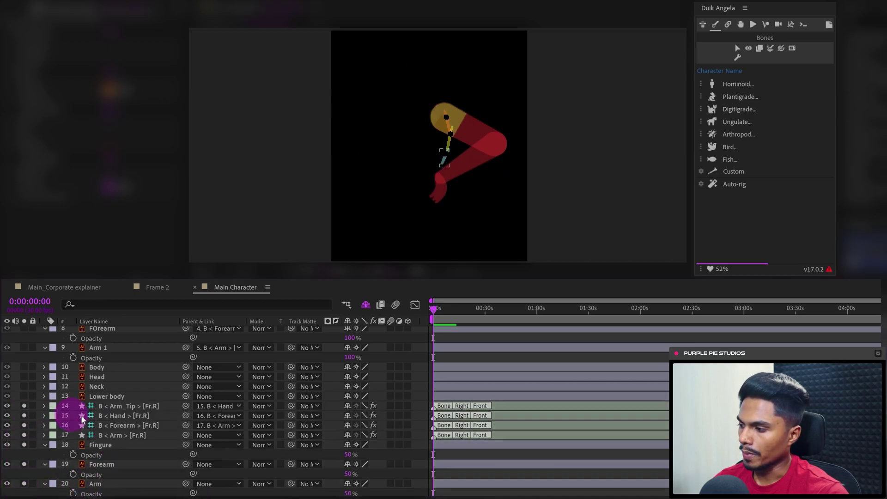
pyautogui.click(447, 120)
pyautogui.scroll(2, 449, 121)
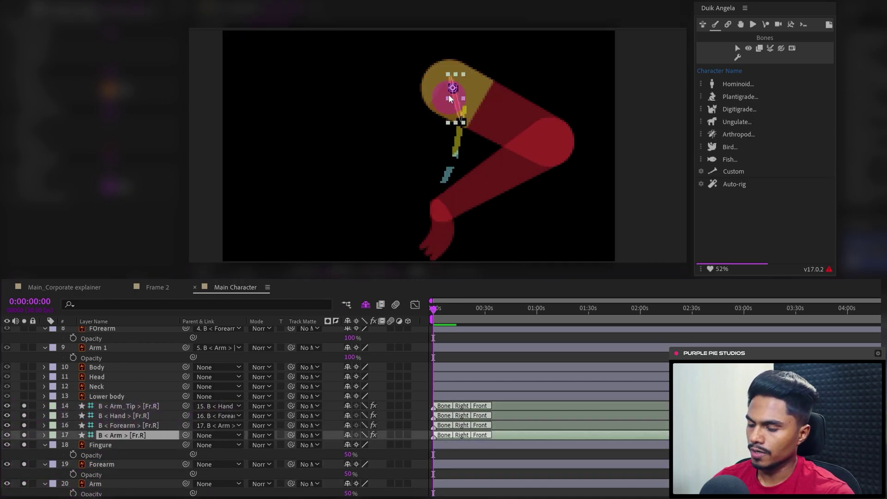
pyautogui.click(549, 145)
pyautogui.click(543, 194)
pyautogui.moveTo(543, 185); pyautogui.dragTo(408, 206)
pyautogui.click(134, 406)
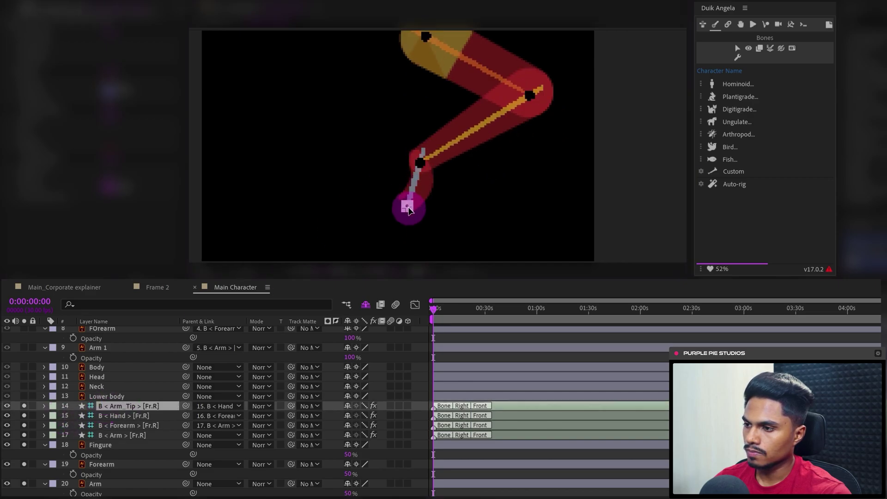
# Step: Parent the back arm's Fingure layer to the Hand bone, Forearm to the Forearm bone, and Arm to the Arm_Tip bone
pyautogui.click(129, 448)
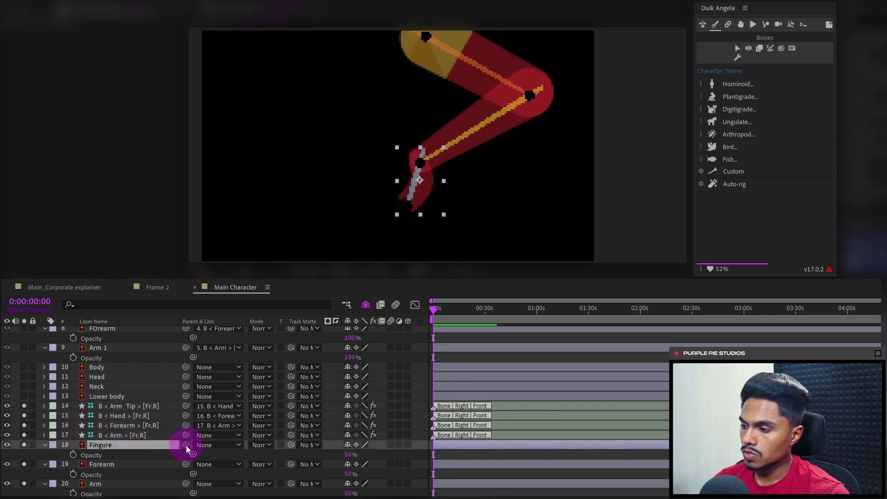
pyautogui.moveTo(187, 447); pyautogui.dragTo(119, 416)
pyautogui.click(114, 467)
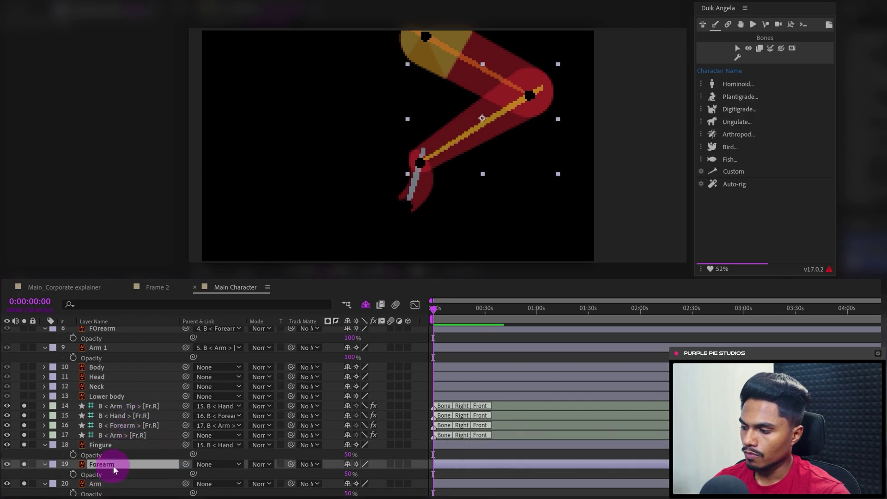
pyautogui.moveTo(187, 465); pyautogui.dragTo(131, 426)
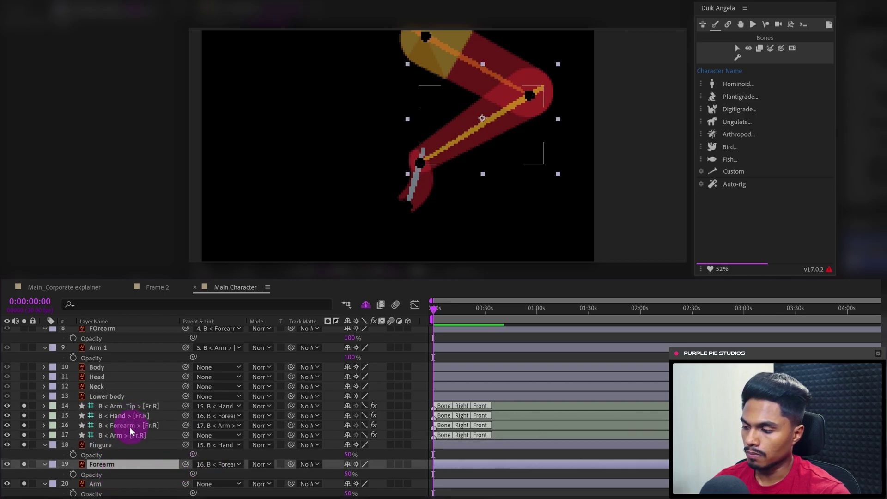
pyautogui.click(105, 484)
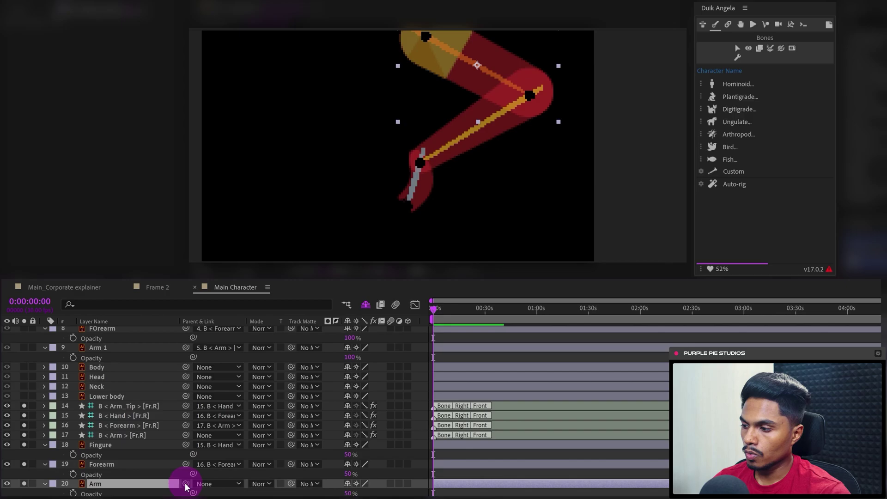
pyautogui.moveTo(186, 486); pyautogui.dragTo(125, 406)
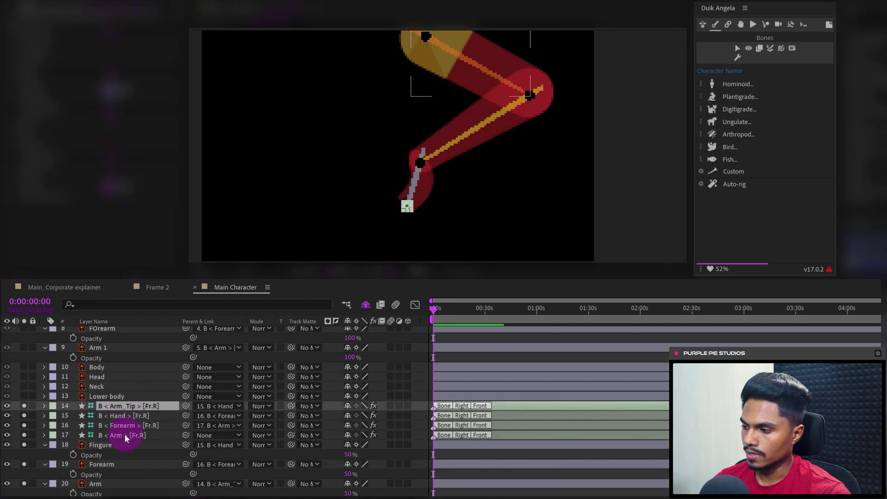
# Step: Auto-rig the four right arm bones with Duik's links and constraints
pyautogui.keyDown('shift'); pyautogui.click(126, 435); pyautogui.keyUp('shift')
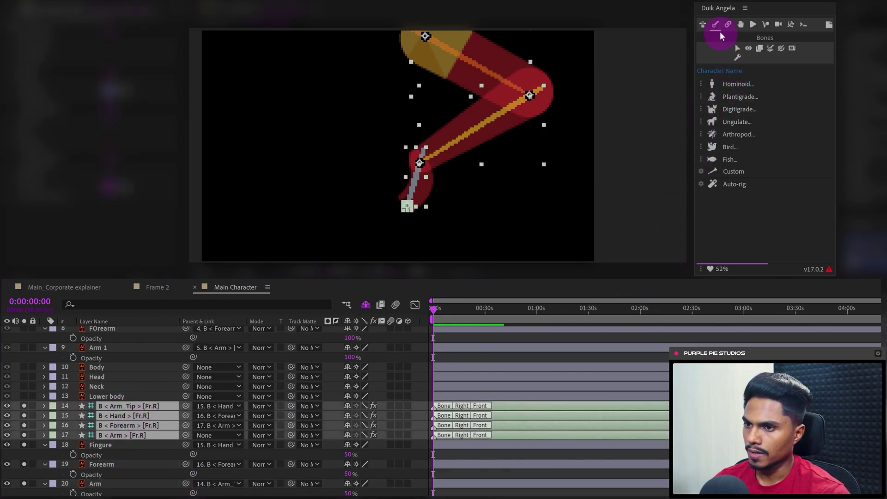
pyautogui.click(729, 24)
pyautogui.click(738, 69)
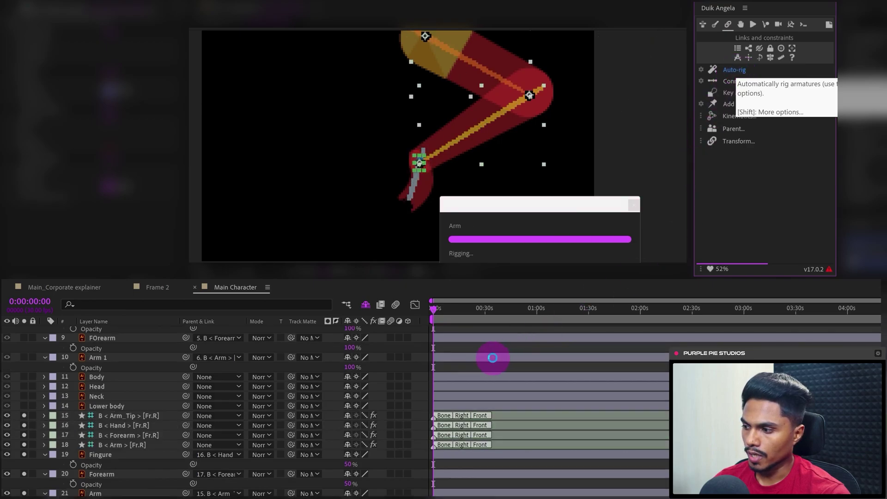
# Step: Clear the solo from all right arm layers and the new controller, and test the arm by moving that controller
pyautogui.moveTo(24, 406); pyautogui.dragTo(28, 489)
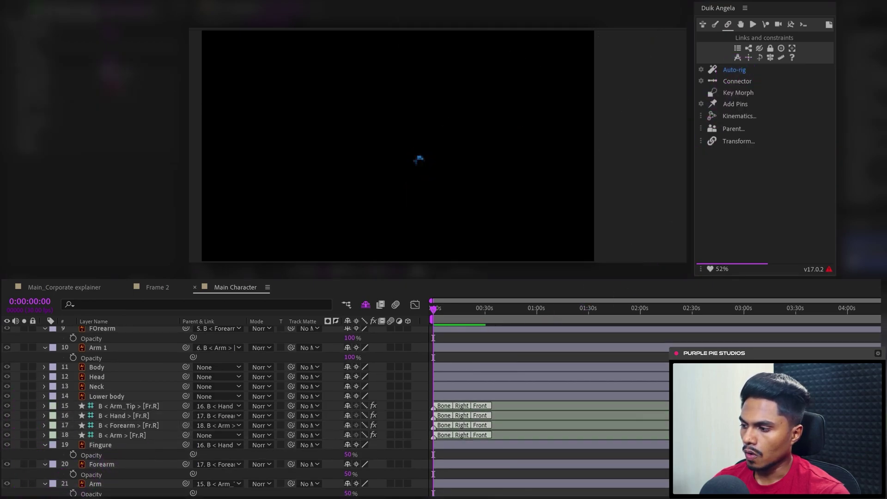
pyautogui.scroll(3, 213, 411)
pyautogui.click(24, 331)
pyautogui.click(393, 190)
pyautogui.moveTo(417, 166); pyautogui.dragTo(396, 184)
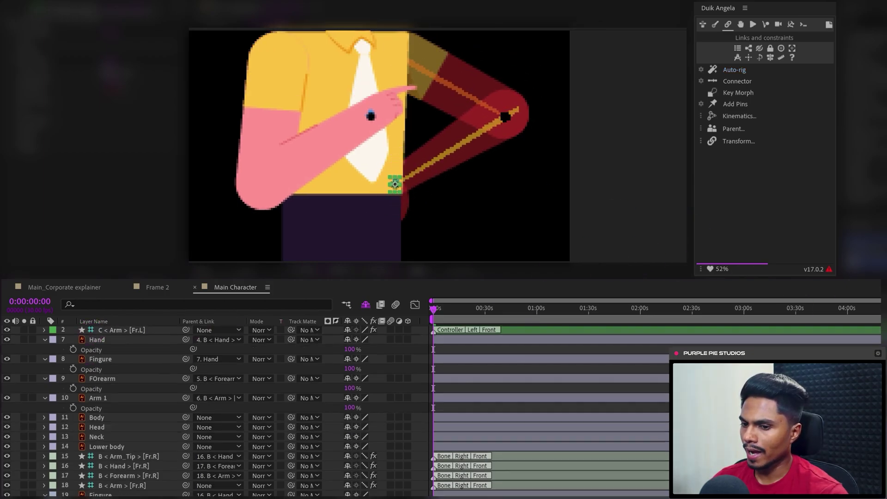
# Step: Restore the opacity of the back arm's Fingure, Forearm and Arm layers to 100%
pyautogui.scroll(-2, 106, 444)
pyautogui.click(103, 446)
pyautogui.keyDown('shift'); pyautogui.click(104, 485); pyautogui.keyUp('shift')
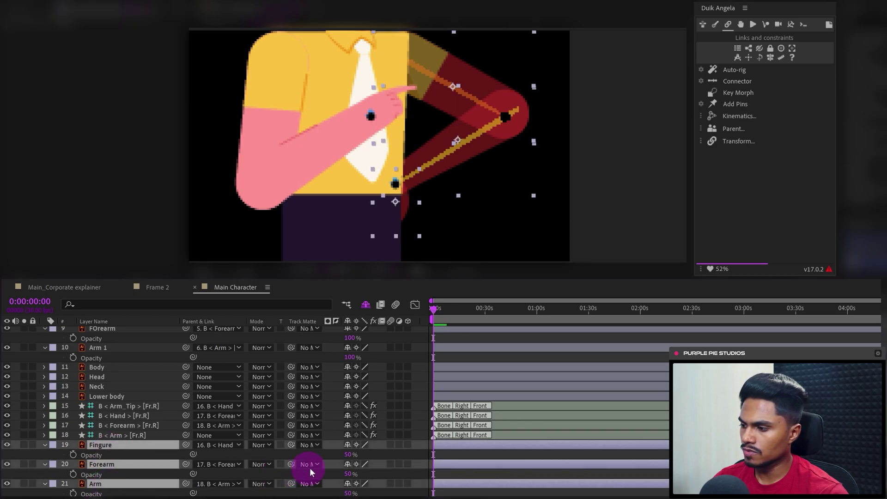
pyautogui.moveTo(348, 455); pyautogui.dragTo(445, 452)
pyautogui.click(136, 470)
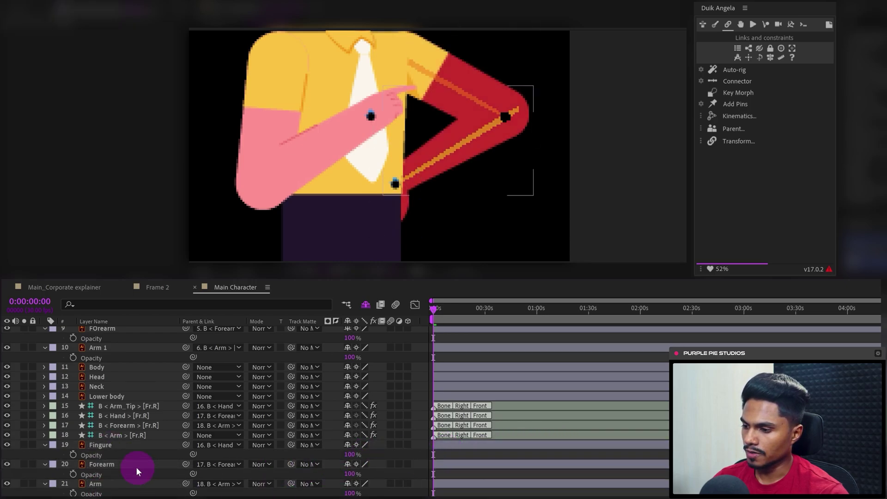
# Step: Hide the four right arm bone layers and mark them as shy
pyautogui.click(127, 436)
pyautogui.keyDown('shift'); pyautogui.click(130, 406); pyautogui.keyUp('shift')
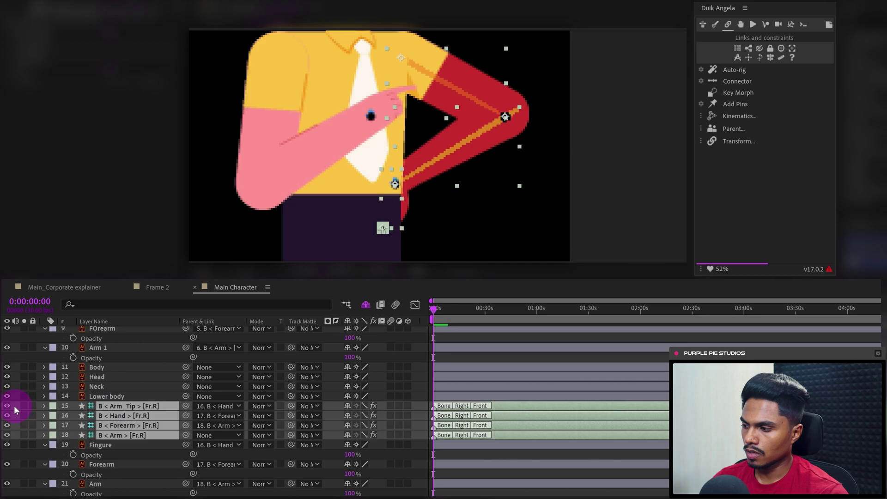
pyautogui.moveTo(8, 407); pyautogui.dragTo(42, 421)
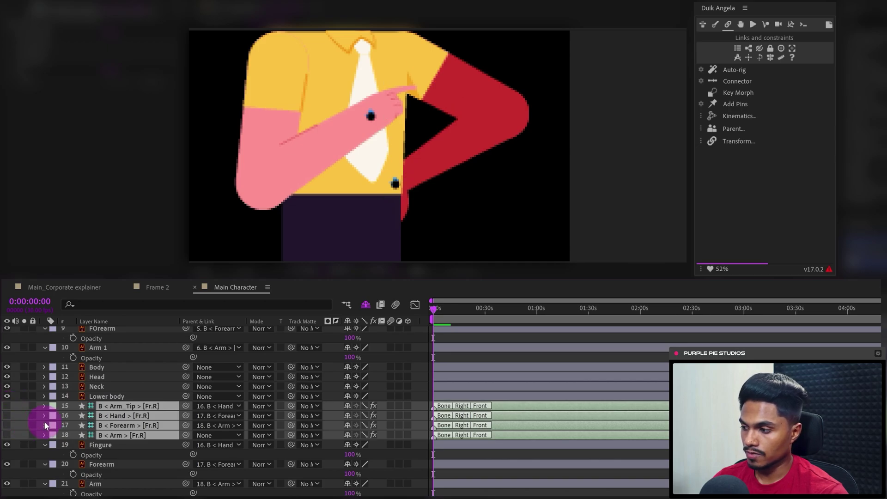
pyautogui.click(347, 407)
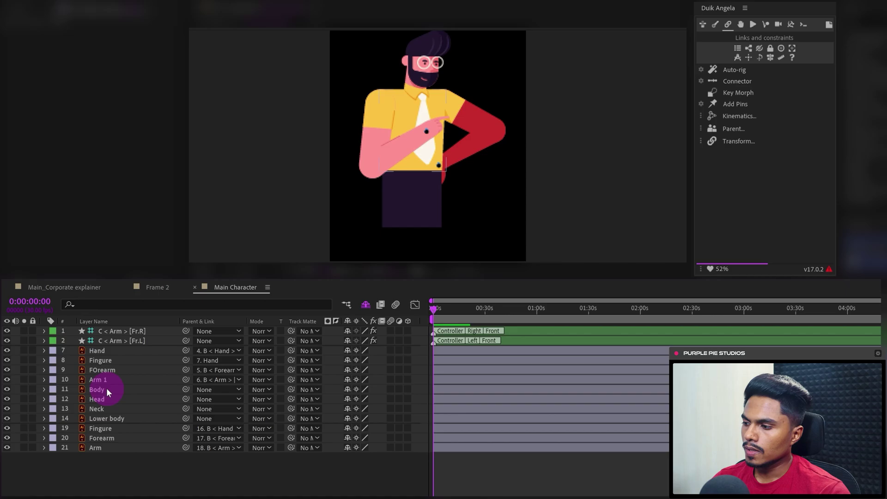
# Step: Move the Body layer's anchor point down to the waist and parent Body to the Lower body layer
pyautogui.click(107, 392)
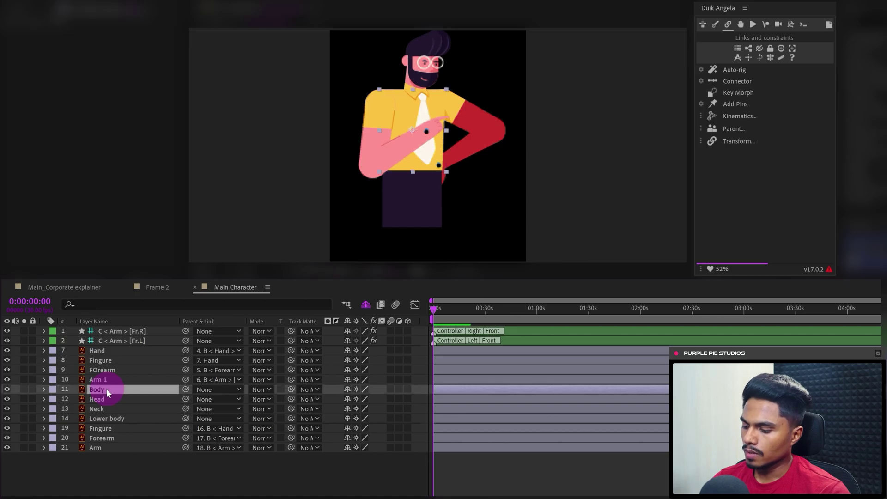
pyautogui.press('y')
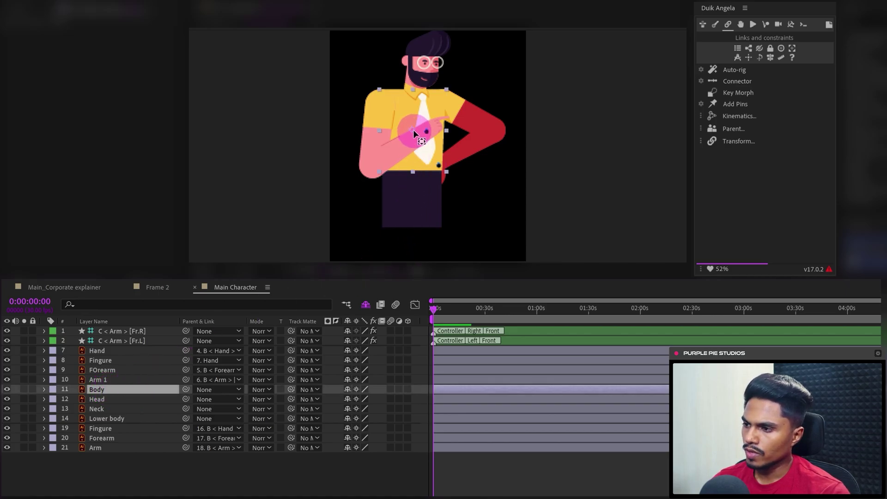
pyautogui.moveTo(414, 130); pyautogui.dragTo(413, 160)
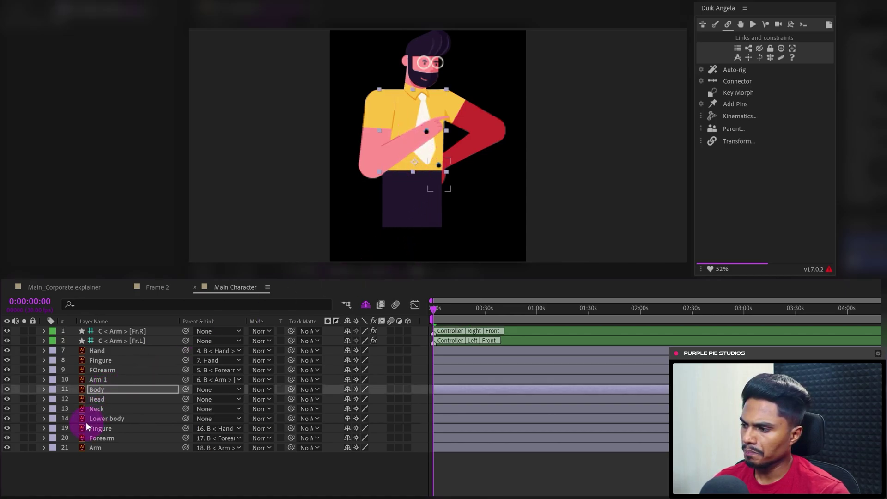
pyautogui.moveTo(185, 389); pyautogui.dragTo(98, 418)
pyautogui.click(98, 418)
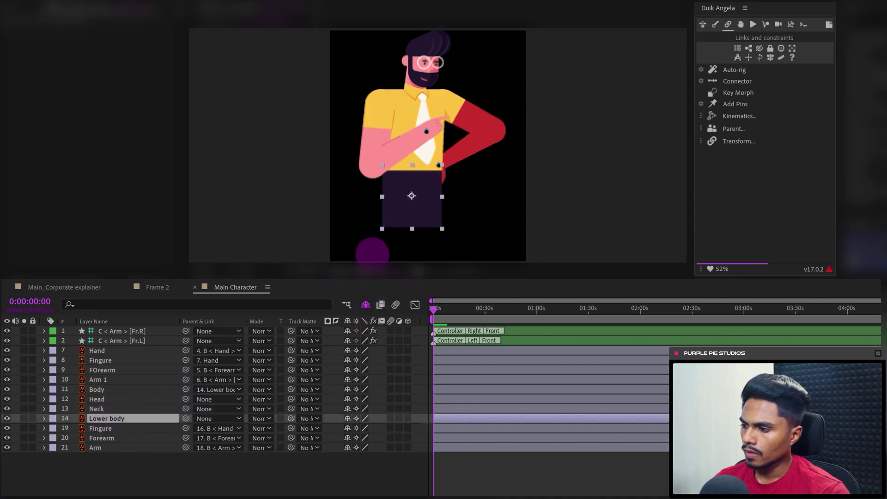
# Step: Parent the Neck layer to Body and the Head layer to Neck, testing each joint's rotation
pyautogui.click(370, 252)
pyautogui.moveTo(186, 409); pyautogui.dragTo(97, 390)
pyautogui.click(99, 409)
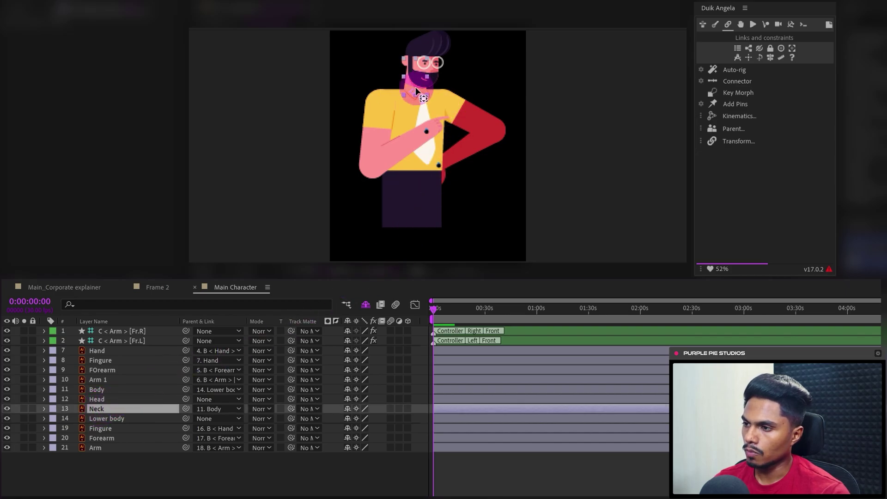
pyautogui.moveTo(415, 90); pyautogui.dragTo(408, 91)
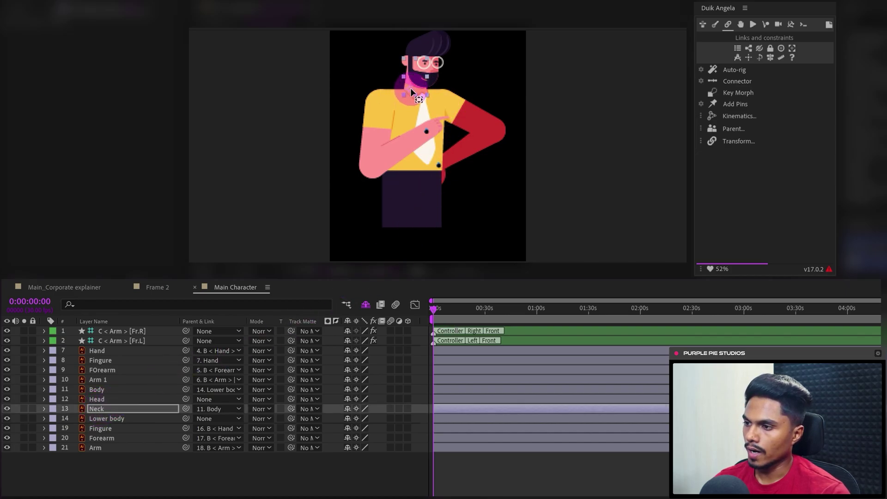
pyautogui.click(108, 401)
pyautogui.moveTo(187, 399); pyautogui.dragTo(126, 406)
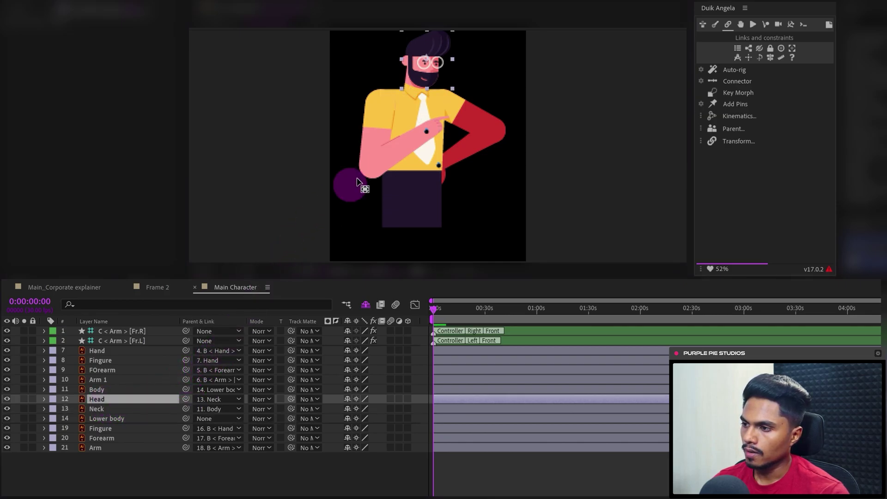
pyautogui.moveTo(426, 62); pyautogui.dragTo(415, 100)
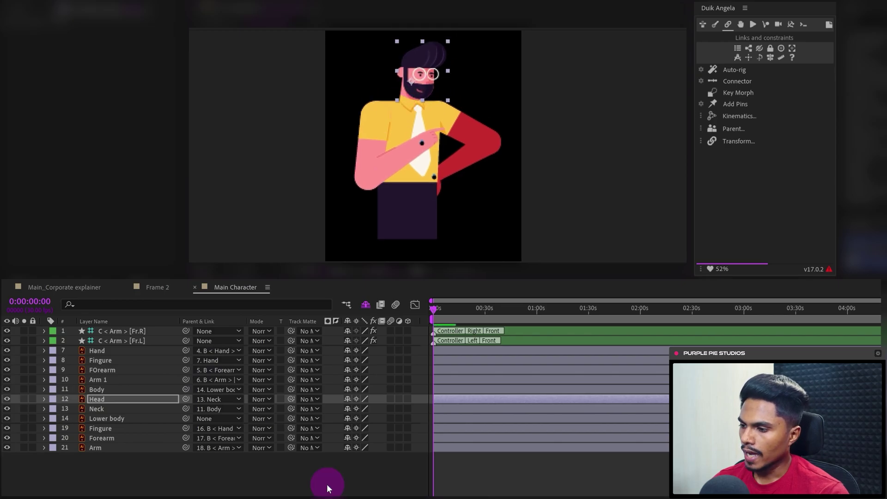
# Step: Reveal the shy layers, unlock the front arm's B < Arm > [Fr.L] bone, and parent both B < Arm > bones to the Body layer
pyautogui.click(367, 305)
pyautogui.click(32, 379)
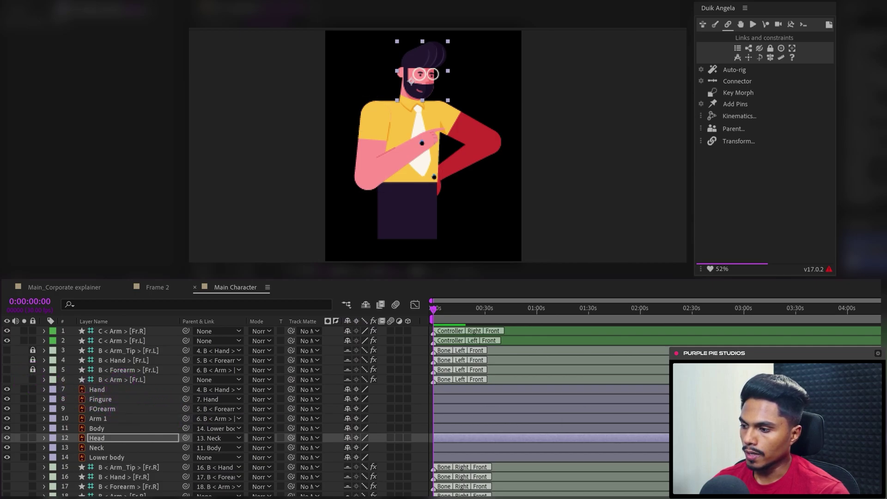
pyautogui.scroll(-2, 113, 393)
pyautogui.click(114, 348)
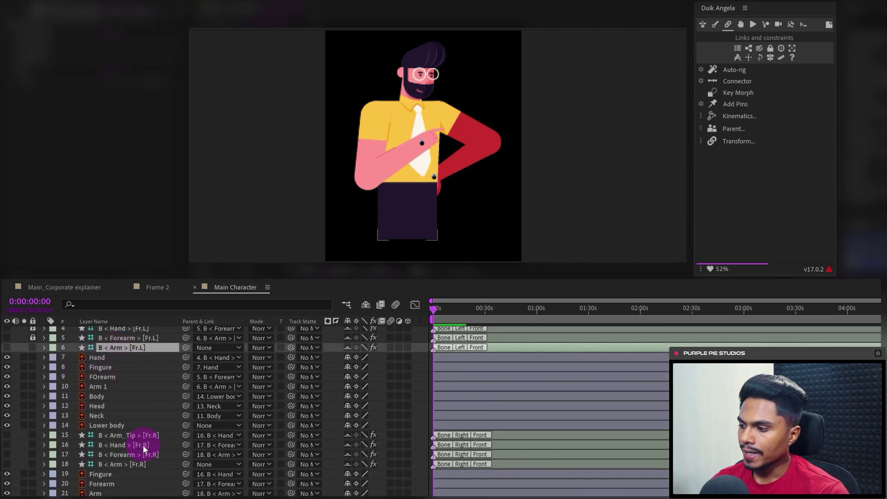
pyautogui.keyDown('ctrl'); pyautogui.click(124, 465); pyautogui.keyUp('ctrl')
pyautogui.moveTo(140, 364); pyautogui.dragTo(102, 395)
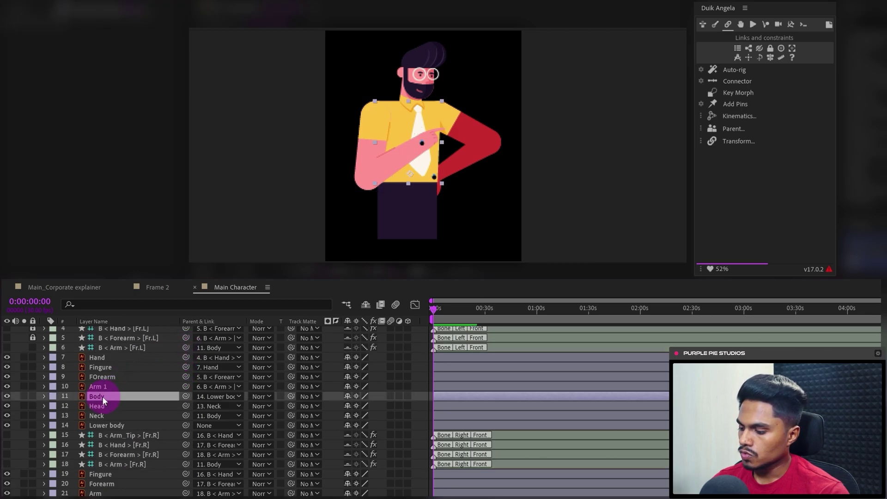
# Step: Test the rig by rotating the Lower body and Body layers and moving the front arm's controller, restoring the original pose
pyautogui.click(100, 425)
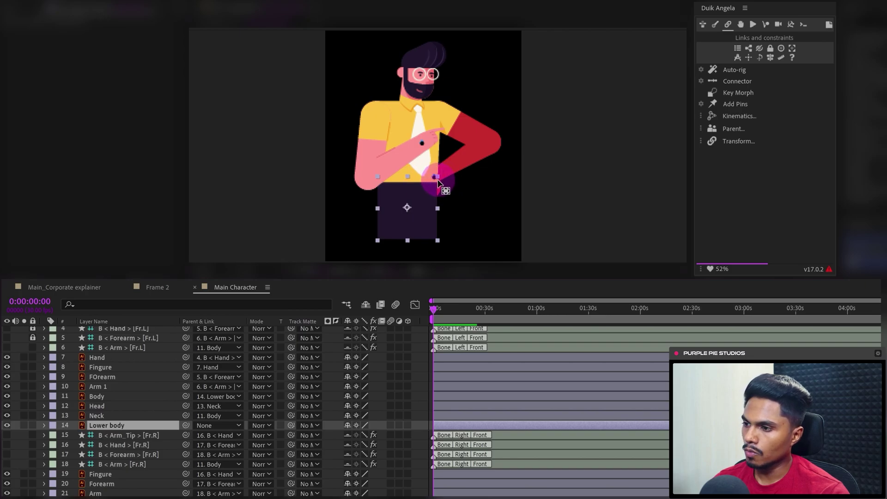
pyautogui.press('w')
pyautogui.moveTo(438, 180); pyautogui.dragTo(437, 177)
pyautogui.press('v')
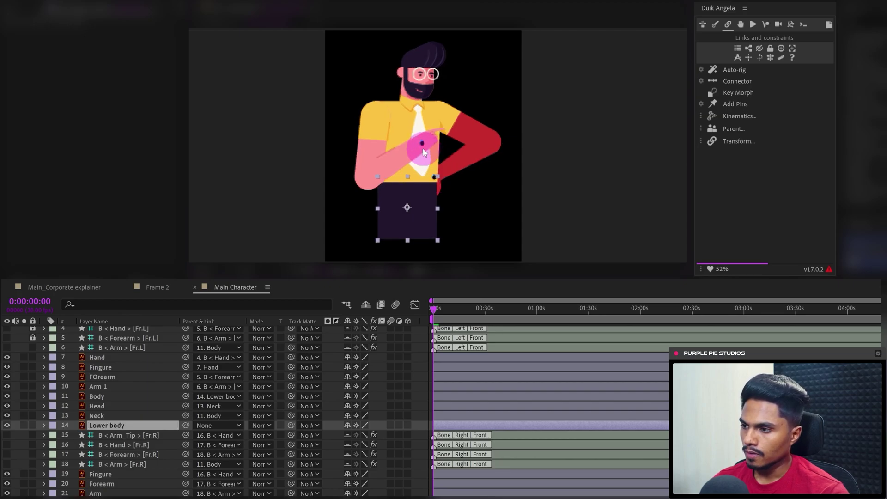
pyautogui.moveTo(422, 143); pyautogui.dragTo(419, 162)
pyautogui.hotkey('ctrl', 'z')
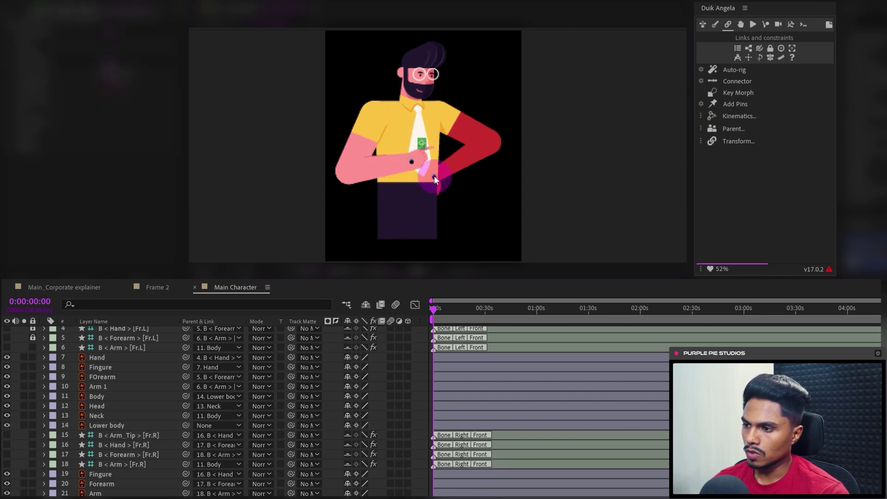
pyautogui.click(430, 112)
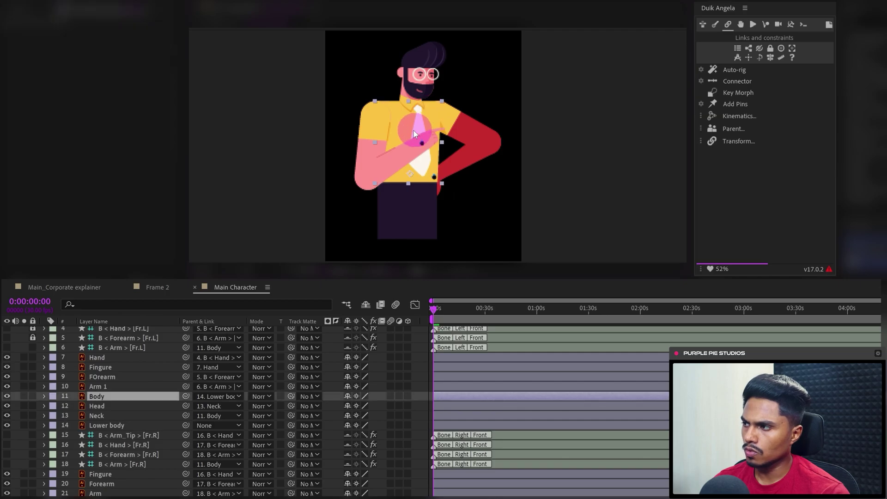
pyautogui.press('w')
pyautogui.moveTo(423, 180)
pyautogui.mouseDown()
pyautogui.moveTo(432, 176)
pyautogui.moveTo(414, 181)
pyautogui.mouseUp()
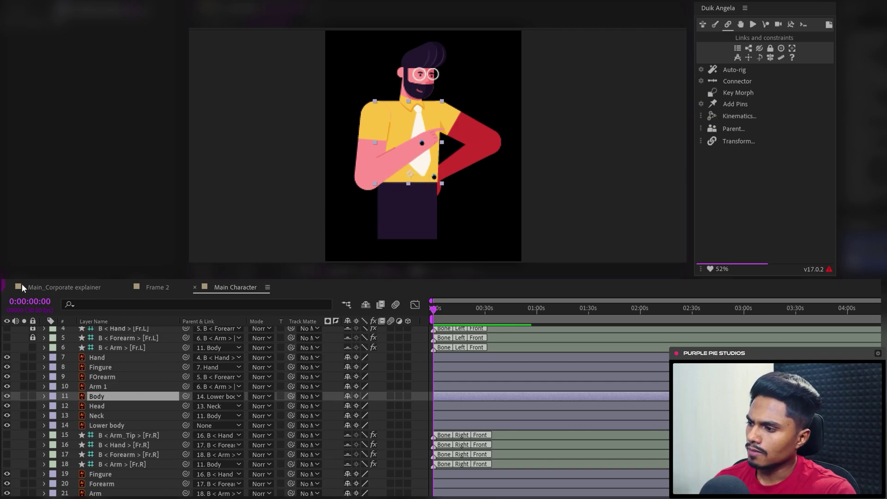
# Step: Open the Frame 2 composition and locate the layers of the seated man in the blue shirt
pyautogui.click(153, 288)
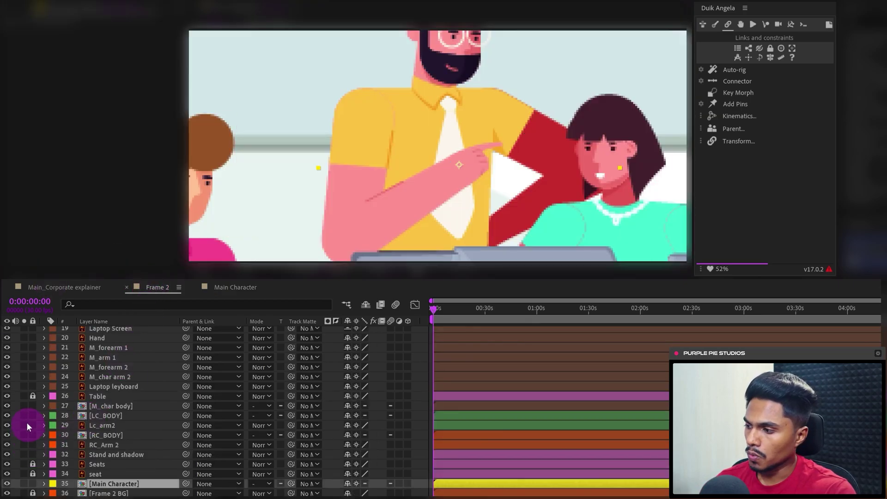
pyautogui.click(14, 410)
pyautogui.scroll(-2, 506, 42)
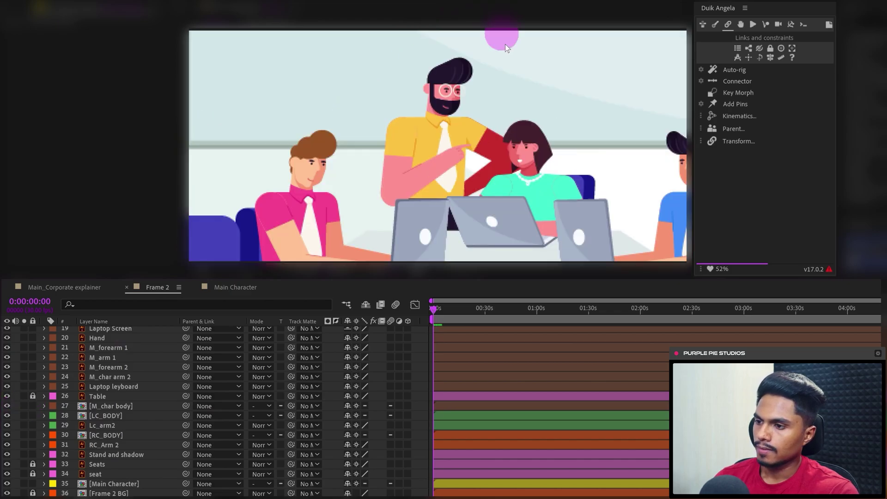
pyautogui.click(575, 157)
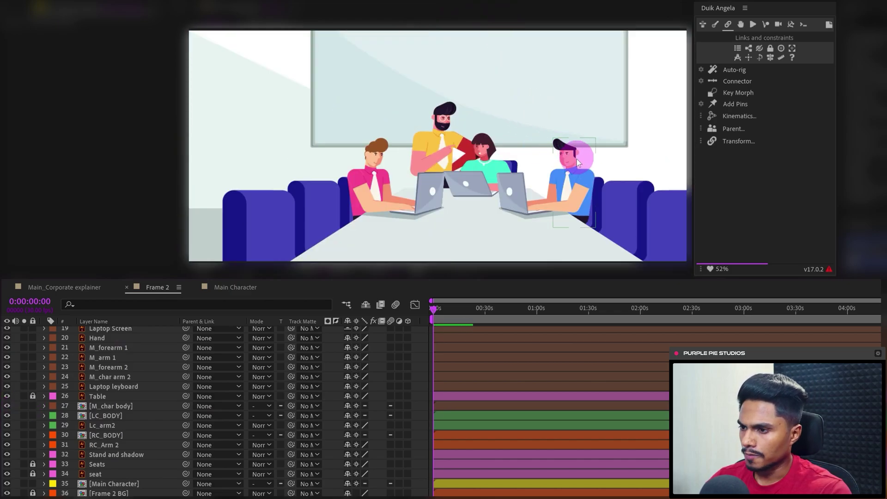
pyautogui.moveTo(591, 145); pyautogui.dragTo(562, 121)
pyautogui.click(561, 157)
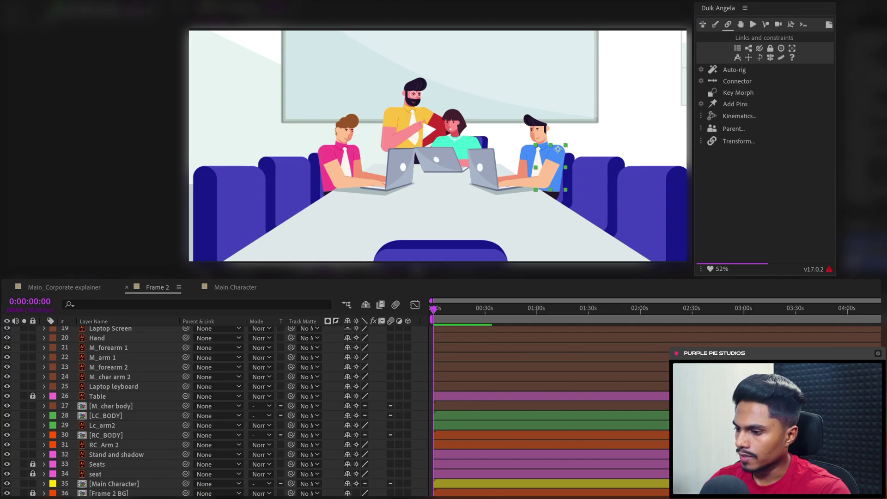
# Step: Solo the blue-shirted man's LC_BODY and Lc_arm2 layers together with the layers from Laptop screen 3 through Shadow
pyautogui.click(107, 415)
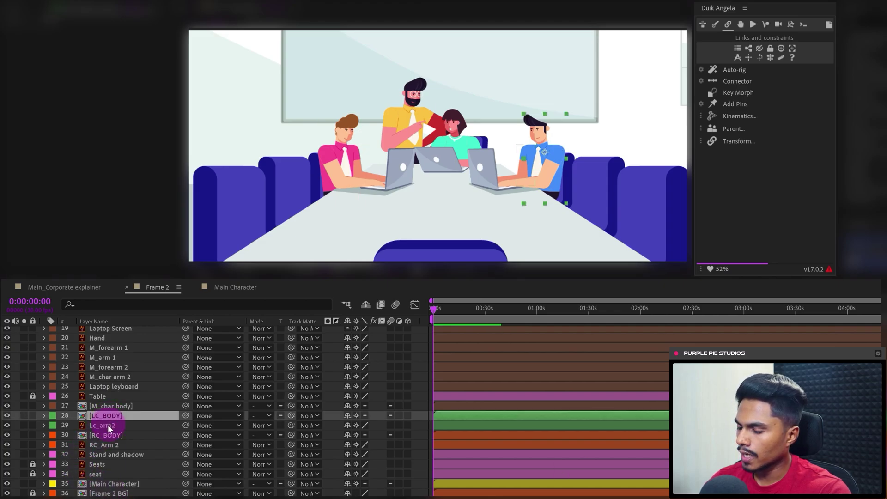
pyautogui.keyDown('shift'); pyautogui.click(107, 426); pyautogui.keyUp('shift')
pyautogui.moveTo(24, 416); pyautogui.dragTo(24, 425)
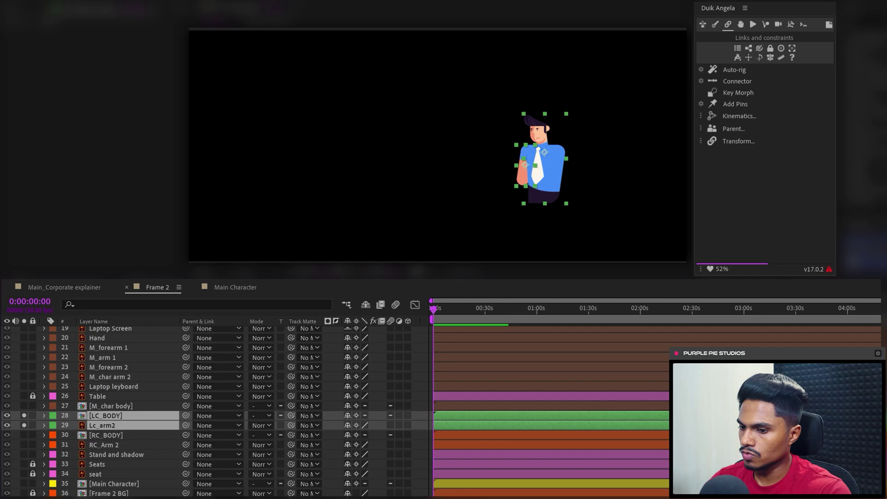
pyautogui.scroll(6, 245, 423)
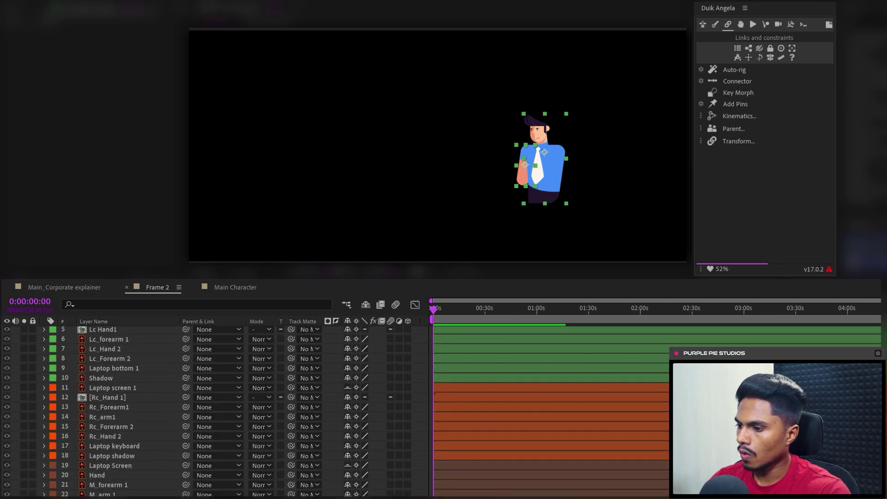
pyautogui.click(116, 360)
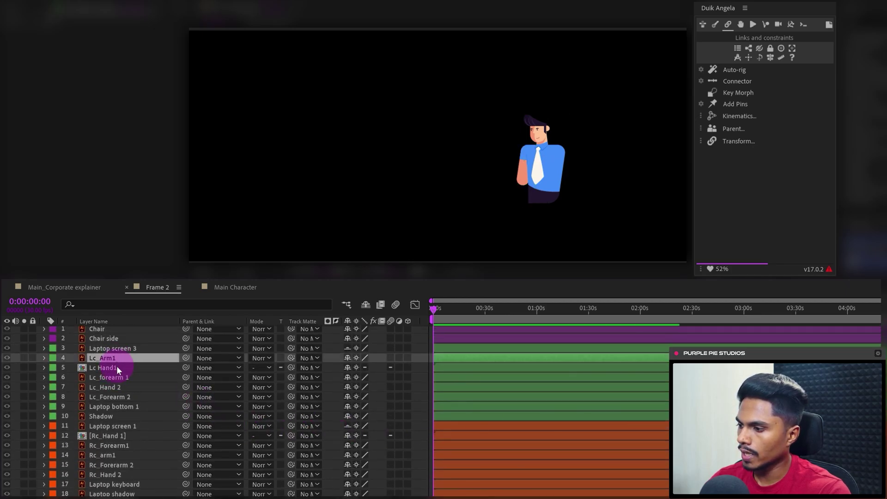
pyautogui.click(119, 352)
pyautogui.keyDown('shift'); pyautogui.click(132, 418); pyautogui.keyUp('shift')
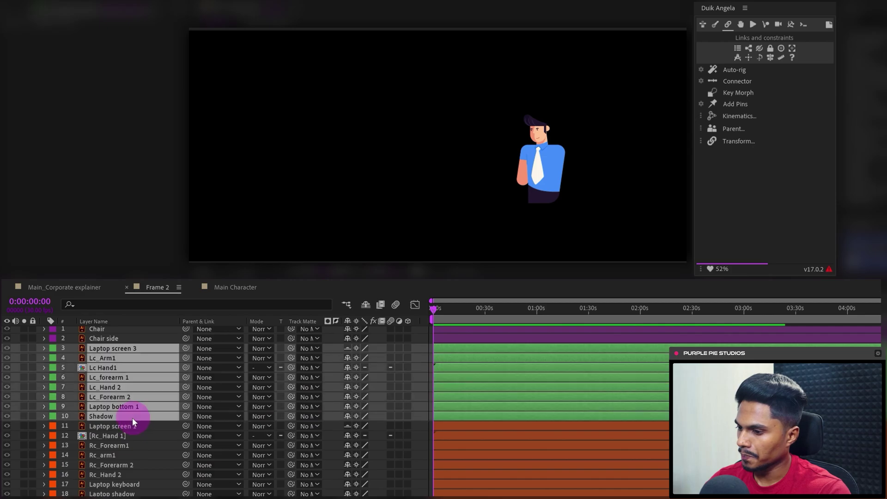
pyautogui.click(25, 416)
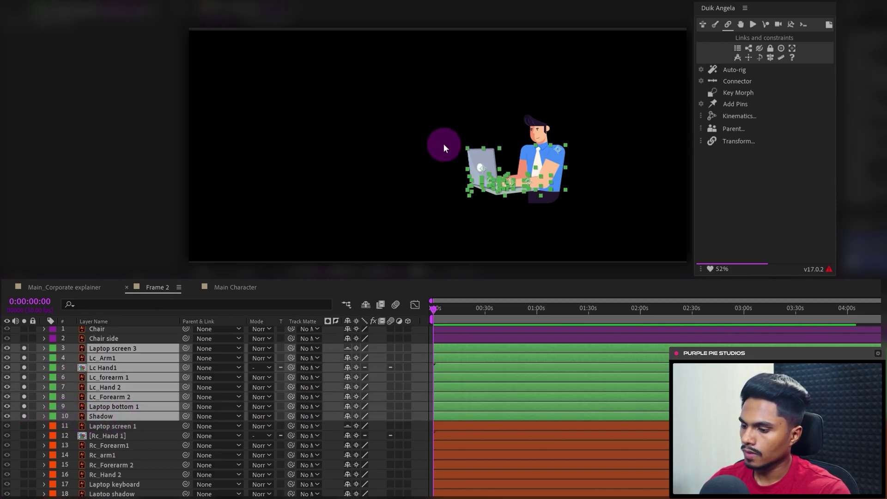
# Step: Set the opacity of the layers from Laptop screen 3 through Shadow to 50%
pyautogui.scroll(2, 476, 138)
pyautogui.moveTo(554, 114); pyautogui.dragTo(364, 102)
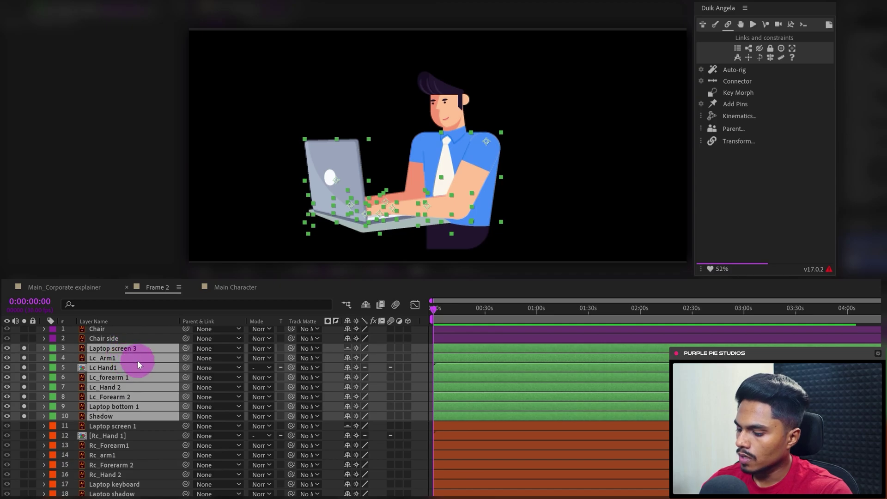
pyautogui.press('t')
pyautogui.click(355, 358)
pyautogui.write('50')
pyautogui.press('Return')
pyautogui.scroll(-1, 355, 357)
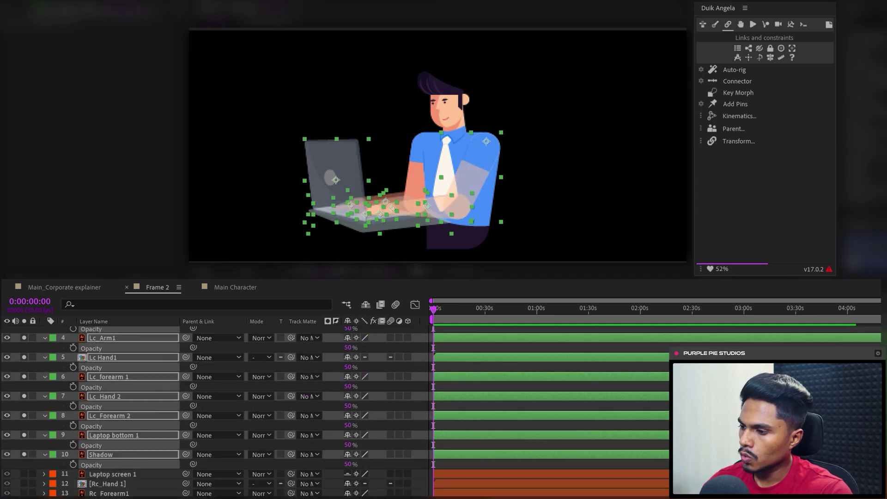
# Step: Set the opacity of the LC_BODY and Lc_arm2 layers to 50%
pyautogui.scroll(-8, 355, 358)
pyautogui.click(104, 444)
pyautogui.keyDown('shift'); pyautogui.click(105, 454); pyautogui.keyUp('shift')
pyautogui.press('t')
pyautogui.click(348, 455)
pyautogui.write('50')
pyautogui.press('Return')
pyautogui.scroll(-1, 347, 454)
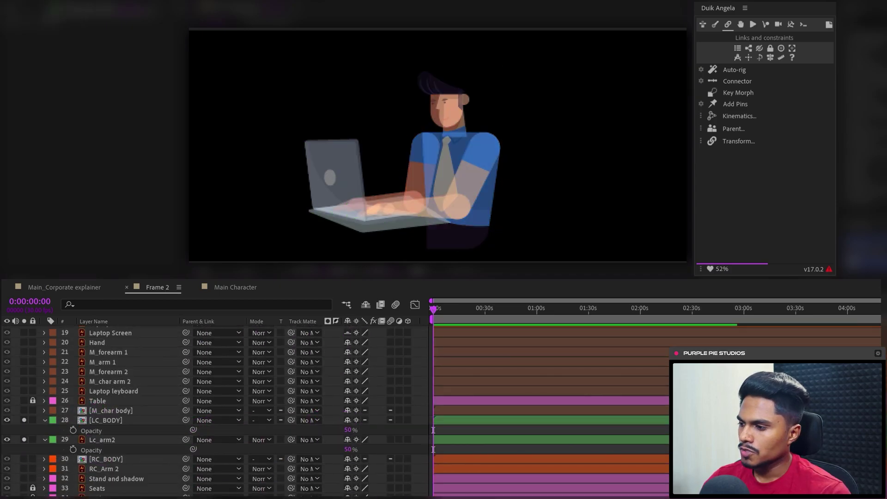
# Step: Create a Duik hominoid arm armature in the Frame 2 composition with no artwork layer selected
pyautogui.scroll(6, 217, 411)
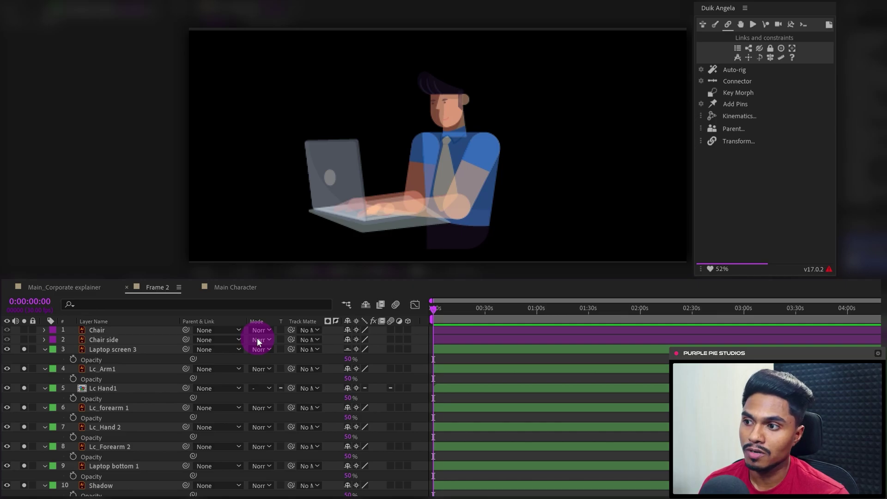
pyautogui.click(444, 362)
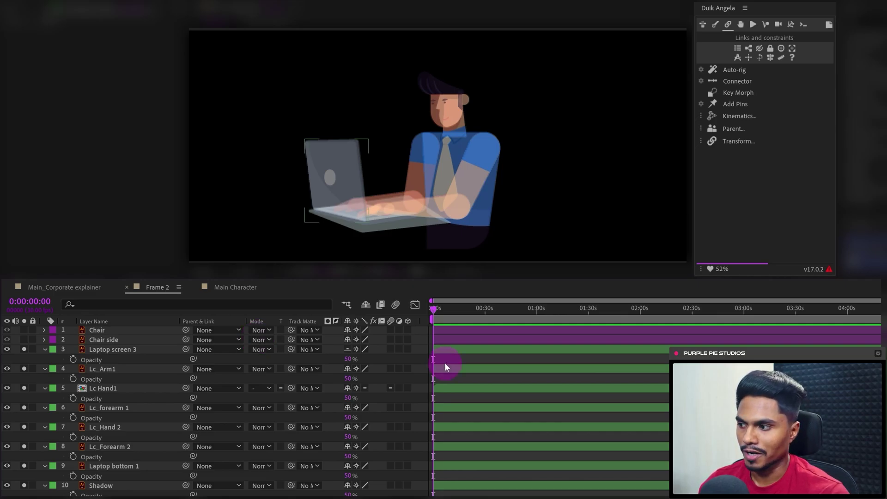
pyautogui.click(715, 25)
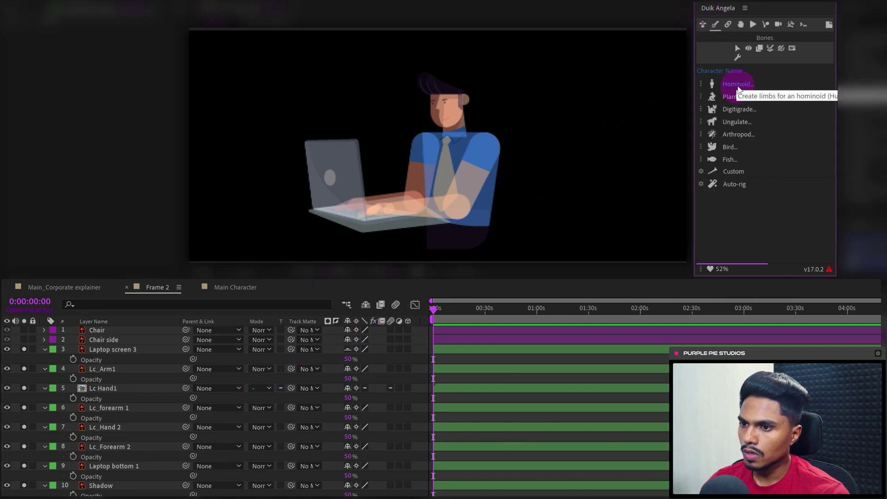
pyautogui.click(738, 85)
pyautogui.click(762, 99)
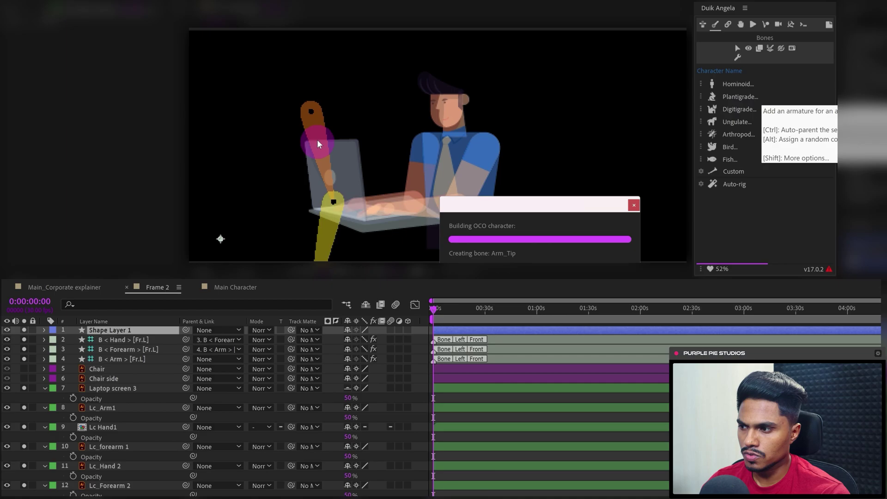
# Step: Fit the bones to the blue-shirted man's front shoulder, elbow, wrist and fingers, and move the four bone layers directly above Lc_Arm1
pyautogui.moveTo(314, 105); pyautogui.dragTo(486, 148)
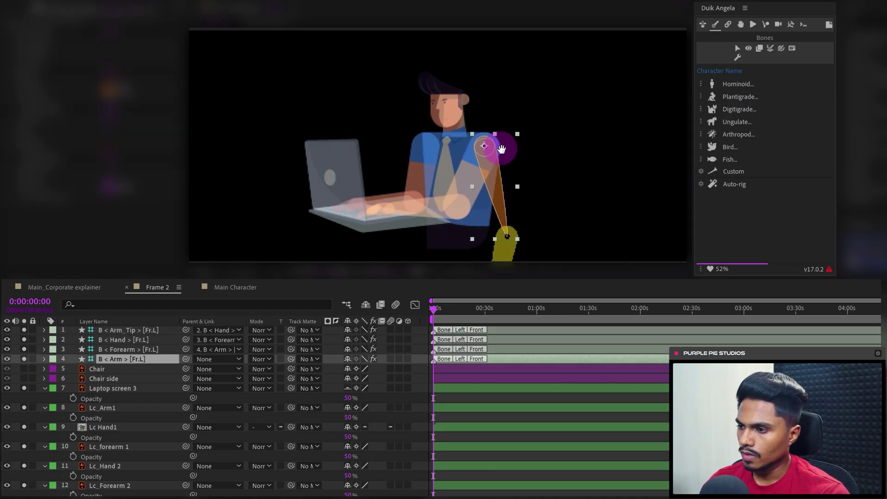
pyautogui.moveTo(550, 151); pyautogui.dragTo(511, 34)
pyautogui.click(470, 123)
pyautogui.moveTo(470, 123); pyautogui.dragTo(418, 89)
pyautogui.moveTo(388, 193); pyautogui.dragTo(348, 116)
pyautogui.scroll(1, 345, 123)
pyautogui.moveTo(286, 249); pyautogui.dragTo(341, 197)
pyautogui.moveTo(339, 197); pyautogui.dragTo(339, 76)
pyautogui.keyDown('shift'); pyautogui.click(121, 360); pyautogui.keyUp('shift')
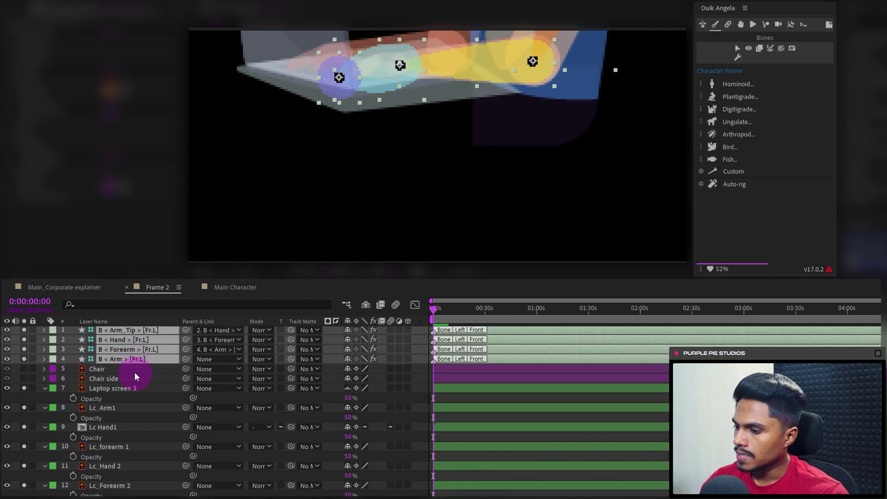
pyautogui.moveTo(142, 359); pyautogui.dragTo(153, 392)
# Step: Parent Lc_Arm1 to the B < Arm > [Fr.L] bone and Lc Hand1 to the B < Hand > [Fr.L] bone
pyautogui.click(132, 404)
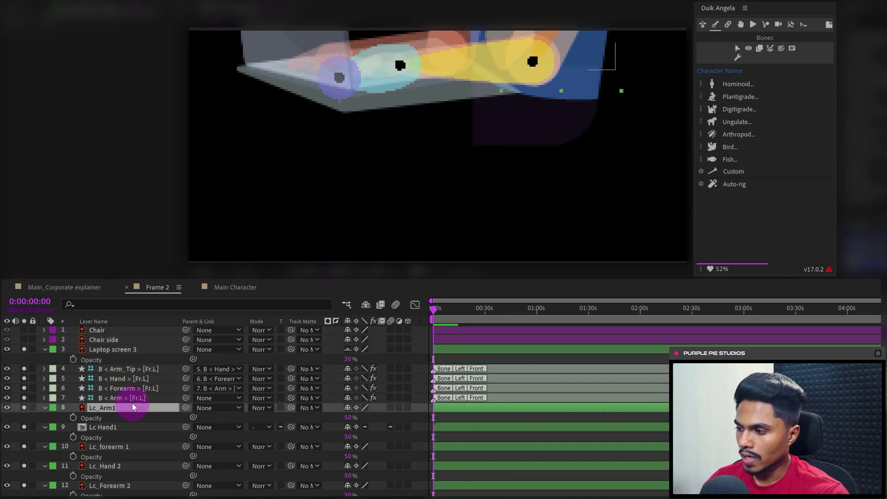
pyautogui.moveTo(565, 88); pyautogui.dragTo(499, 209)
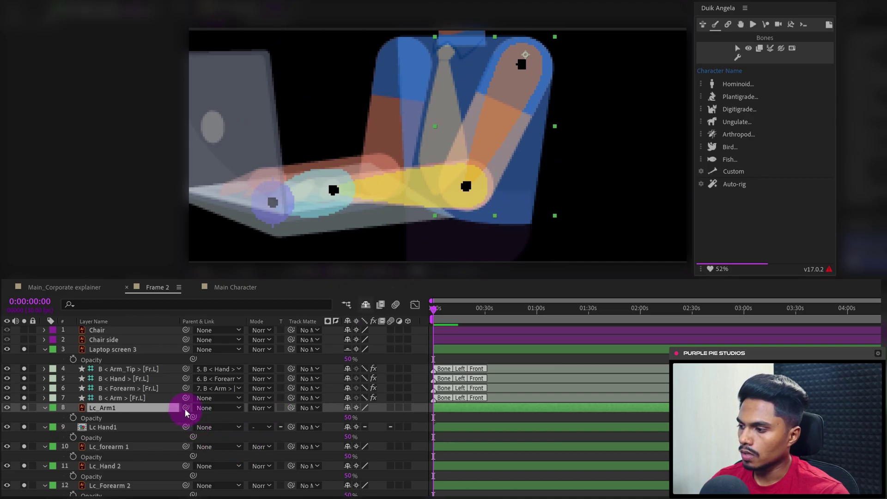
pyautogui.moveTo(185, 409); pyautogui.dragTo(126, 398)
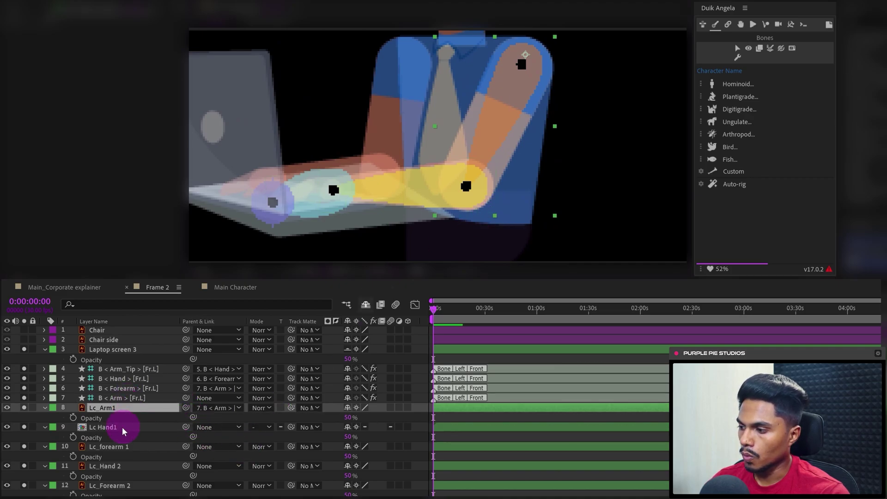
pyautogui.click(111, 428)
pyautogui.moveTo(185, 427); pyautogui.dragTo(134, 379)
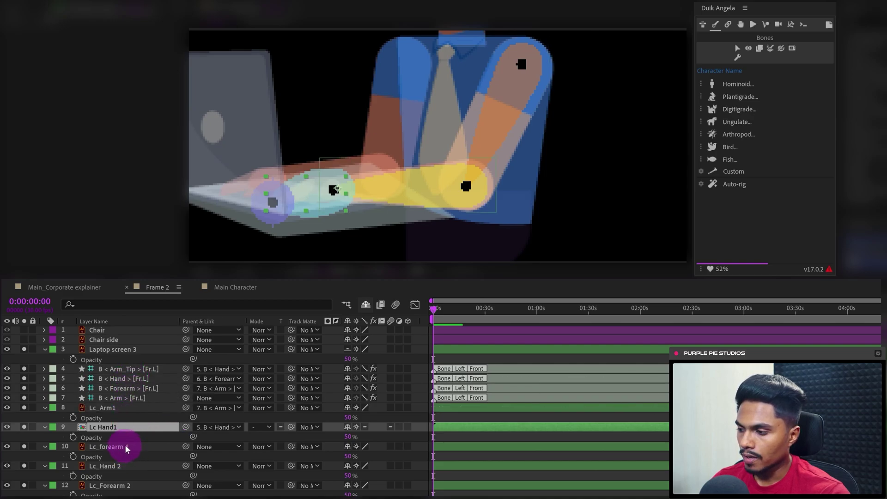
# Step: Parent Lc_forearm 1 to the B < Forearm > [Fr.L] bone and auto-rig the four [Fr.L] arm bones
pyautogui.click(125, 448)
pyautogui.moveTo(185, 447); pyautogui.dragTo(122, 390)
pyautogui.click(124, 369)
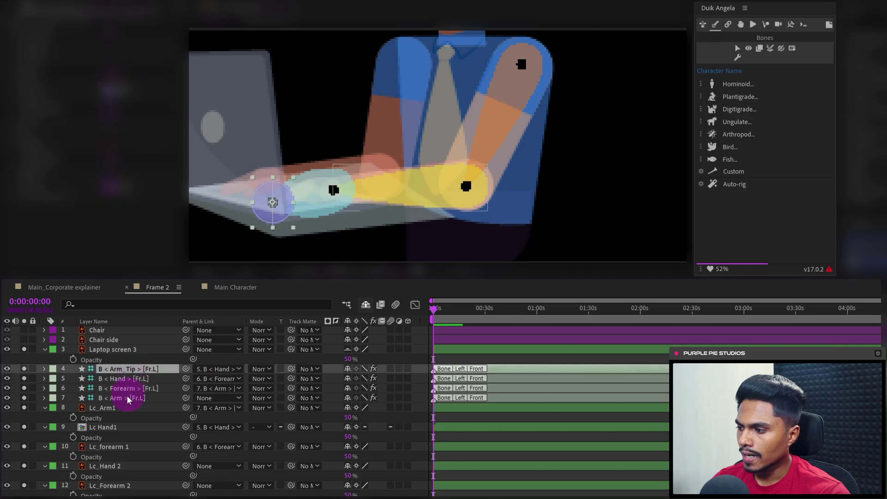
pyautogui.keyDown('shift'); pyautogui.click(129, 398); pyautogui.keyUp('shift')
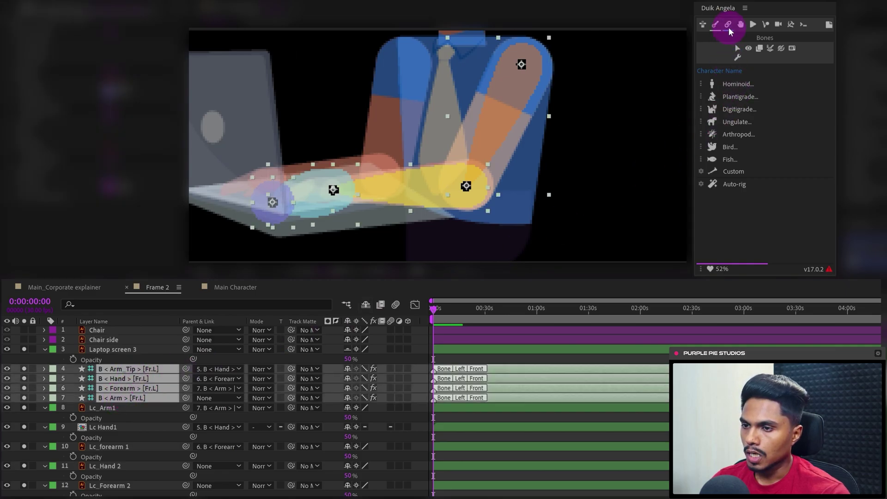
pyautogui.click(729, 26)
pyautogui.click(732, 71)
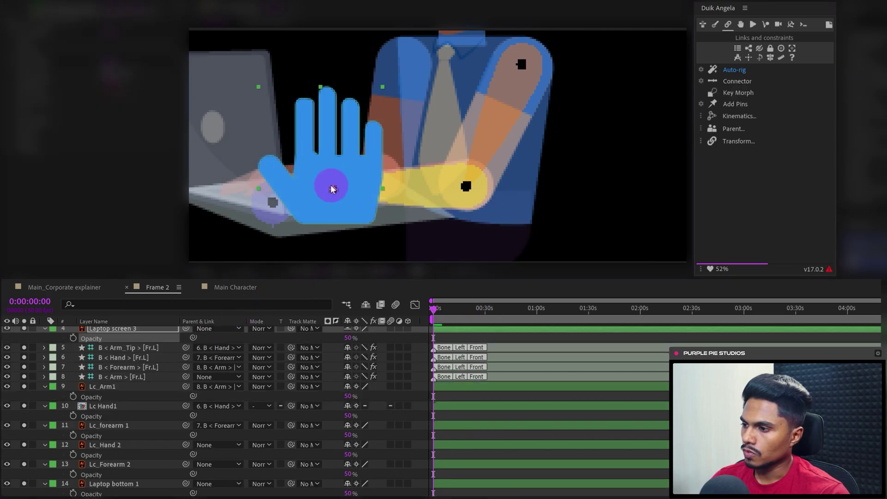
# Step: Test the front arm's rig by moving its hand controller slightly, and undo the move
pyautogui.click(333, 188)
pyautogui.moveTo(335, 189)
pyautogui.mouseDown()
pyautogui.moveTo(346, 200)
pyautogui.moveTo(342, 185)
pyautogui.mouseUp()
pyautogui.hotkey('ctrl', 'z')
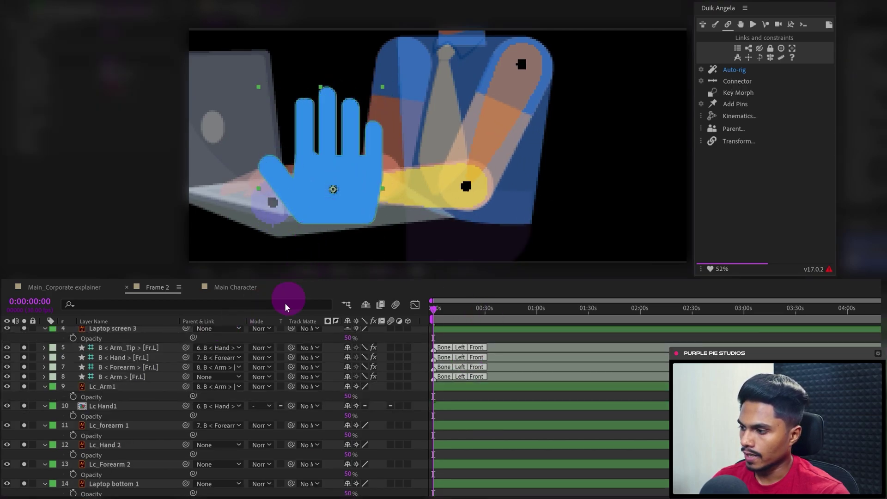
# Step: Reduce the scale of the C < Arm > [Fr.L] controller to 30%
pyautogui.scroll(2, 226, 363)
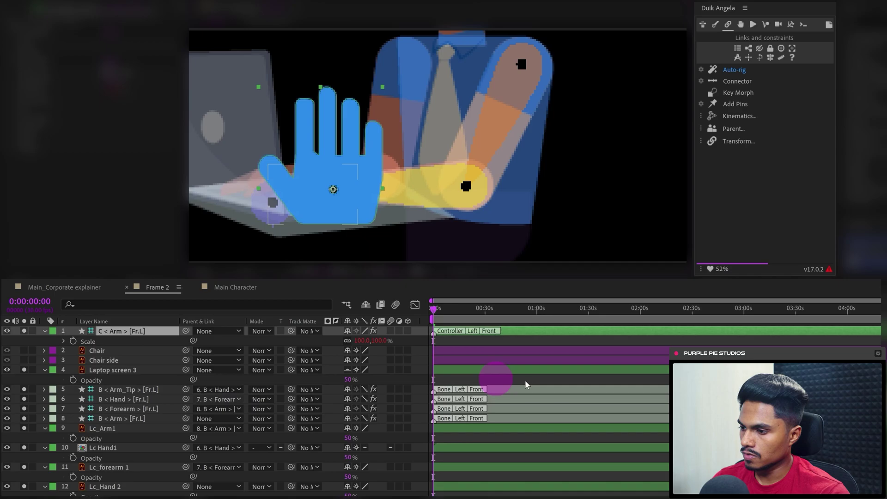
pyautogui.click(73, 342)
pyautogui.click(365, 341)
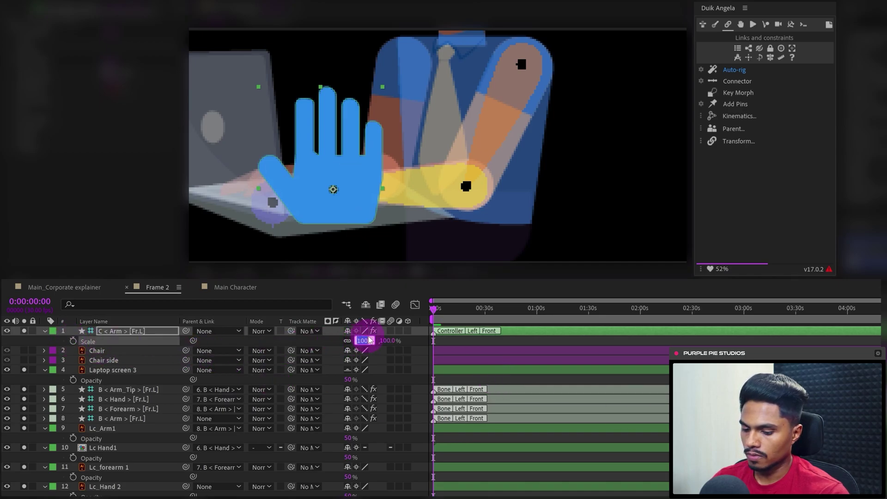
pyautogui.write('50')
pyautogui.press('Return')
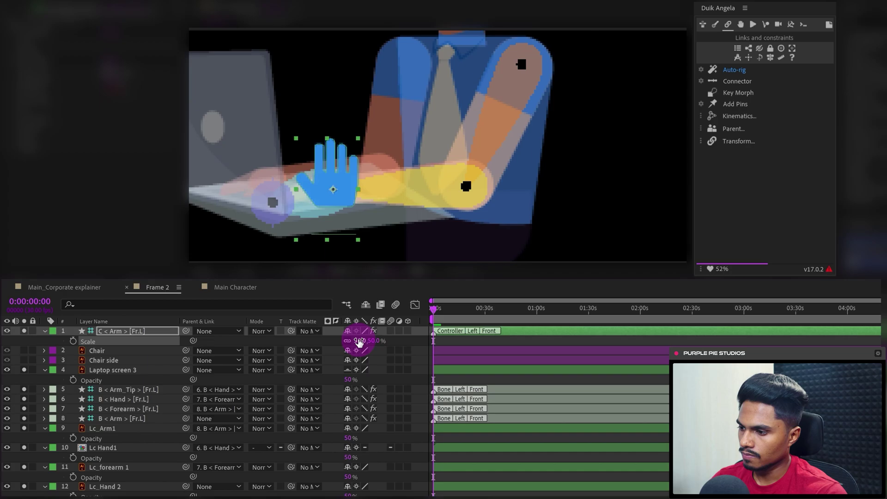
pyautogui.click(362, 342)
pyautogui.write('30')
pyautogui.press('Return')
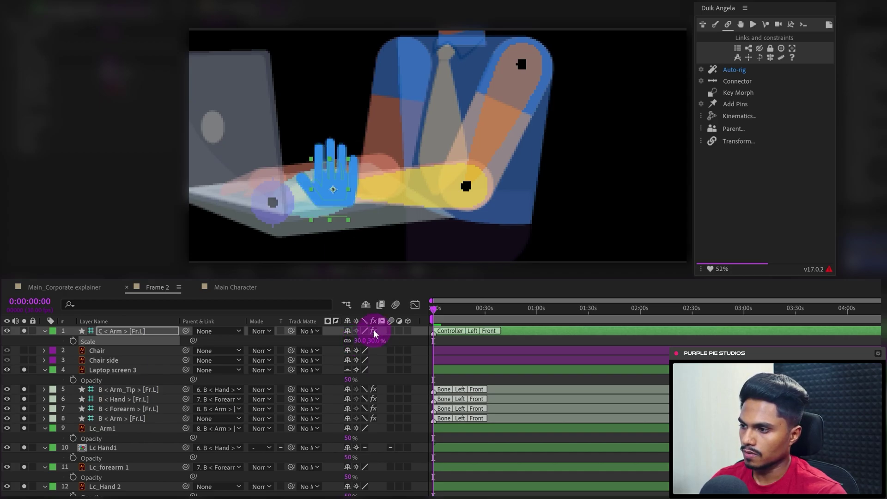
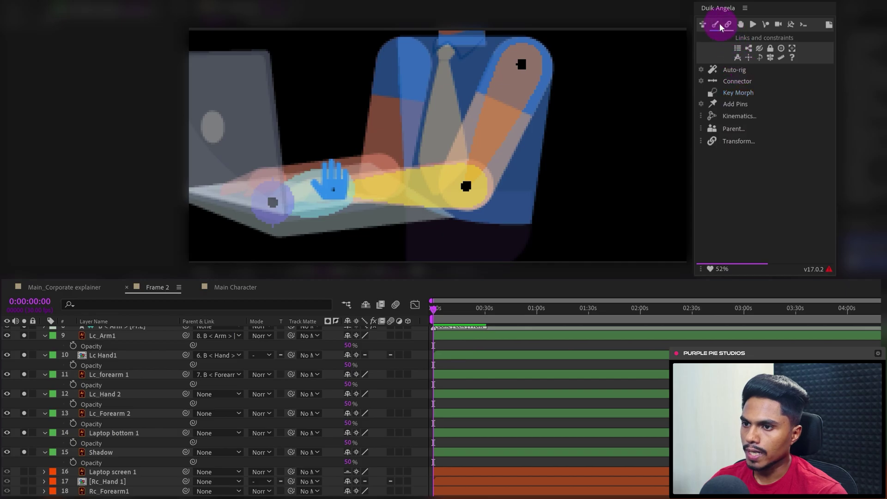
# Step: Create a second Duik hominoid arm armature and move its four [Fr.R] bone layers directly above Lc_Hand 2
pyautogui.click(719, 25)
pyautogui.click(733, 83)
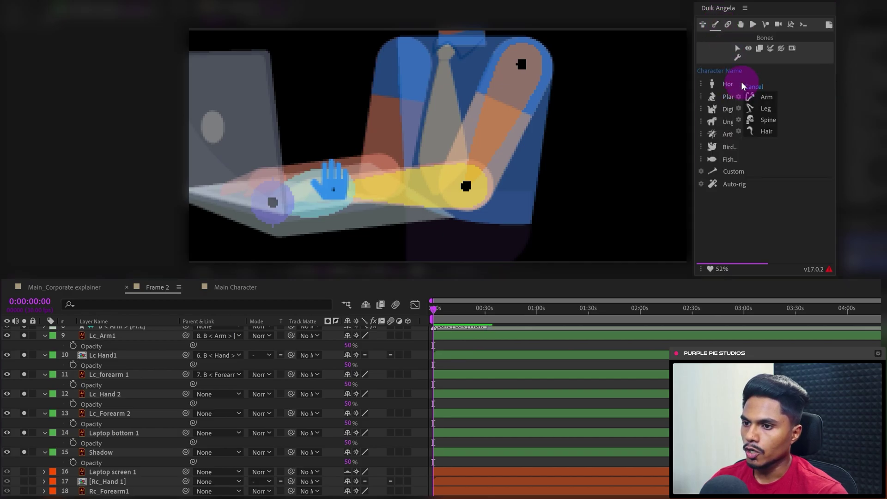
pyautogui.click(762, 97)
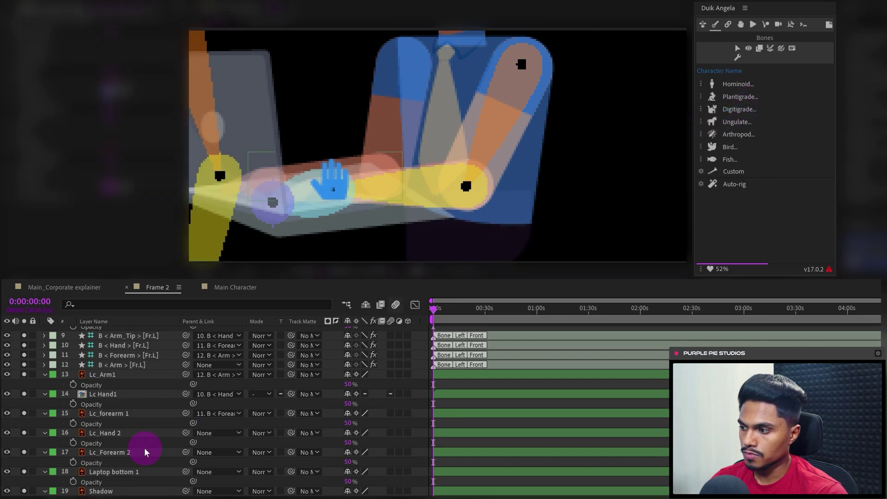
pyautogui.scroll(5, 148, 448)
pyautogui.keyDown('shift'); pyautogui.click(119, 361); pyautogui.keyUp('shift')
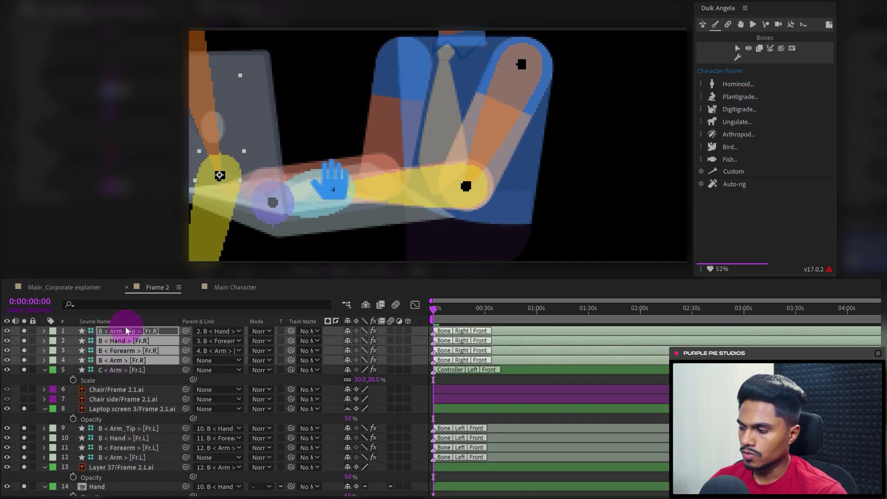
pyautogui.moveTo(119, 361); pyautogui.dragTo(185, 398)
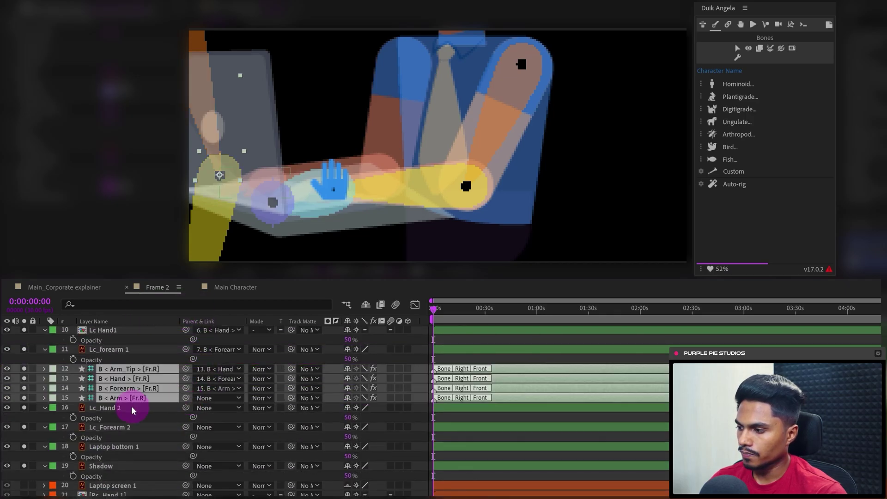
# Step: Fit the [Fr.R] bones to the blue-shirted man's rear shoulder, elbow, wrist and fingers
pyautogui.moveTo(410, 112); pyautogui.dragTo(493, 166)
pyautogui.click(463, 420)
pyautogui.moveTo(257, 51); pyautogui.dragTo(489, 115)
pyautogui.click(405, 141)
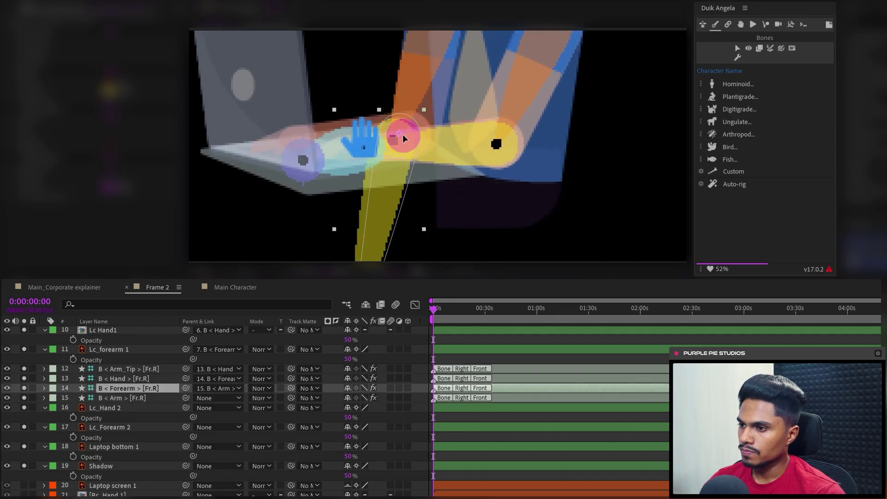
pyautogui.click(402, 230)
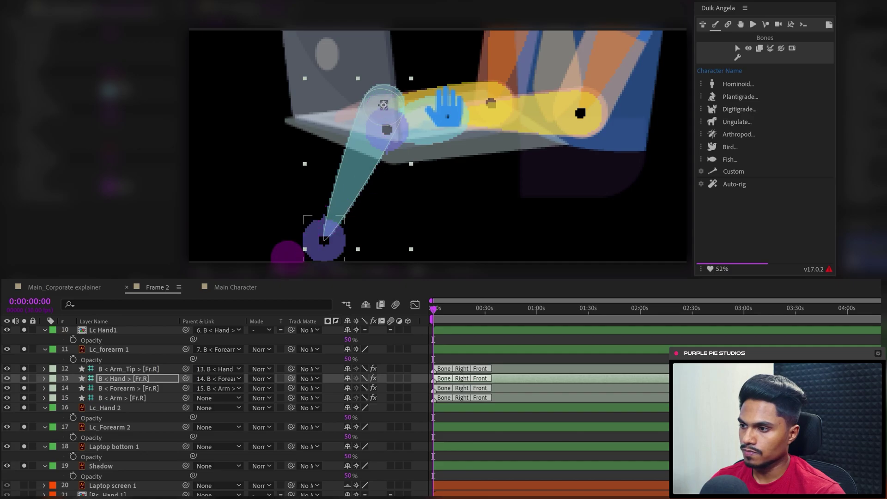
pyautogui.click(336, 227)
pyautogui.moveTo(336, 227); pyautogui.dragTo(350, 105)
pyautogui.click(176, 368)
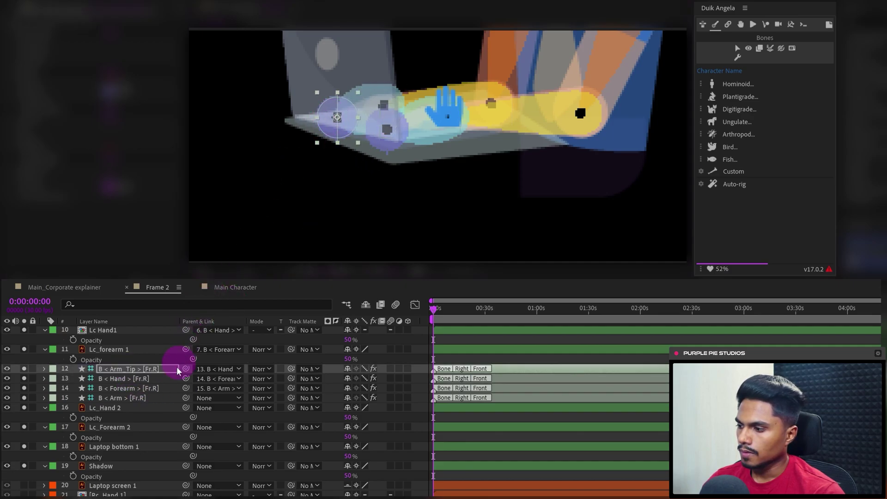
# Step: Parent Lc_Hand 2 to the B < Hand > [Fr.R] bone and Lc_Forearm 2 to the B < Forearm > [Fr.R] bone
pyautogui.click(122, 410)
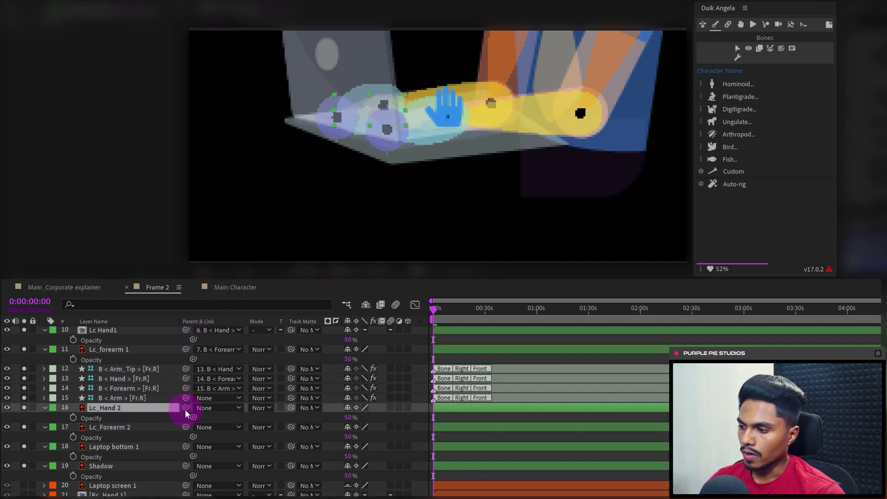
pyautogui.moveTo(185, 409); pyautogui.dragTo(123, 378)
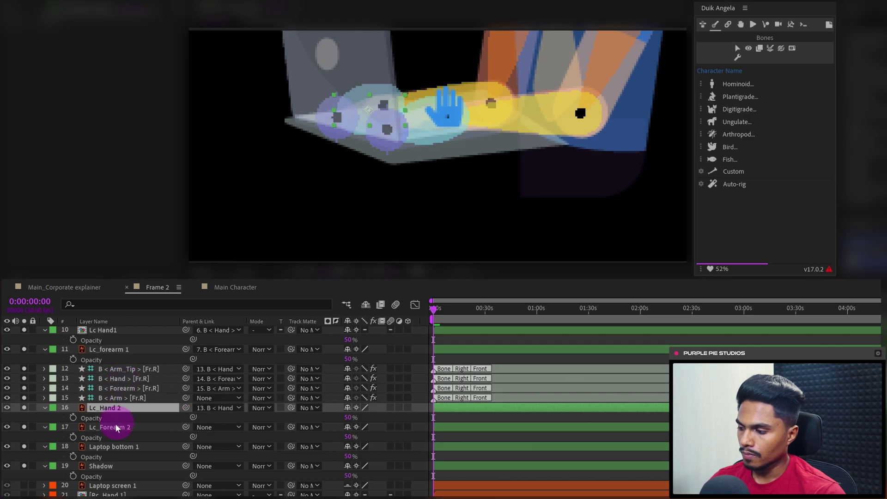
pyautogui.click(116, 429)
pyautogui.moveTo(184, 427); pyautogui.dragTo(124, 388)
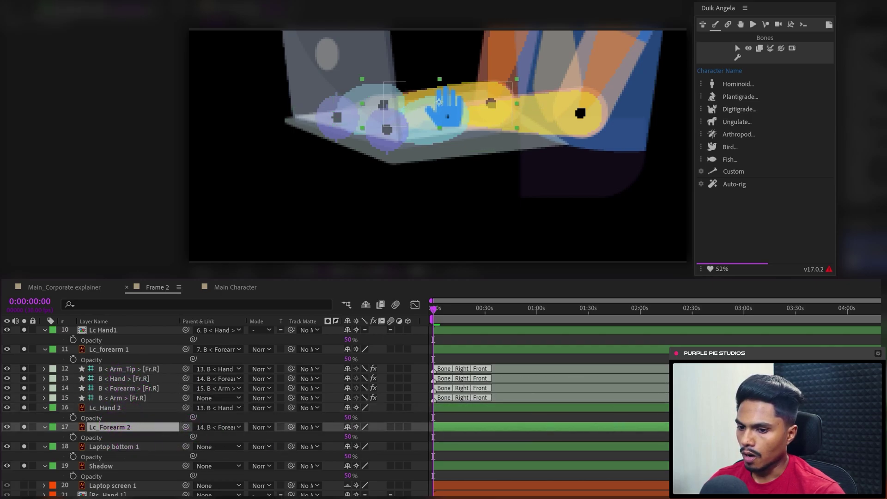
# Step: Parent Lc_arm2 to the B < Arm > [Fr.R] bone
pyautogui.scroll(-10, 212, 411)
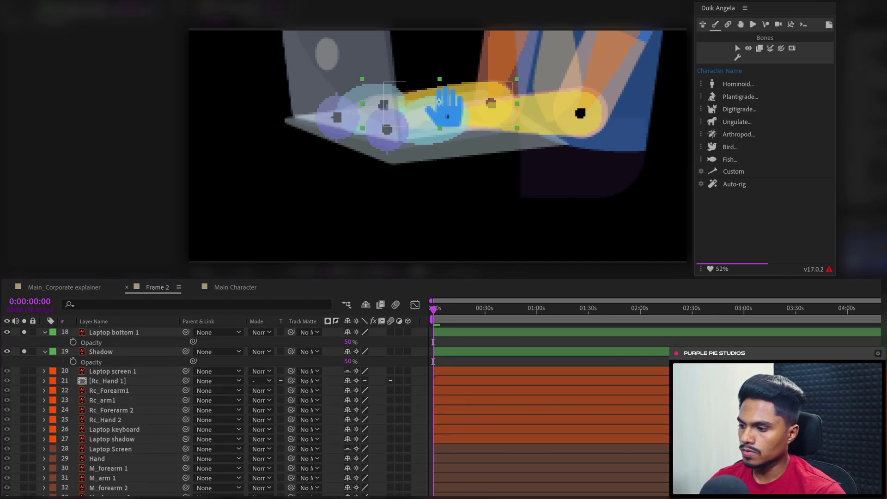
pyautogui.click(112, 414)
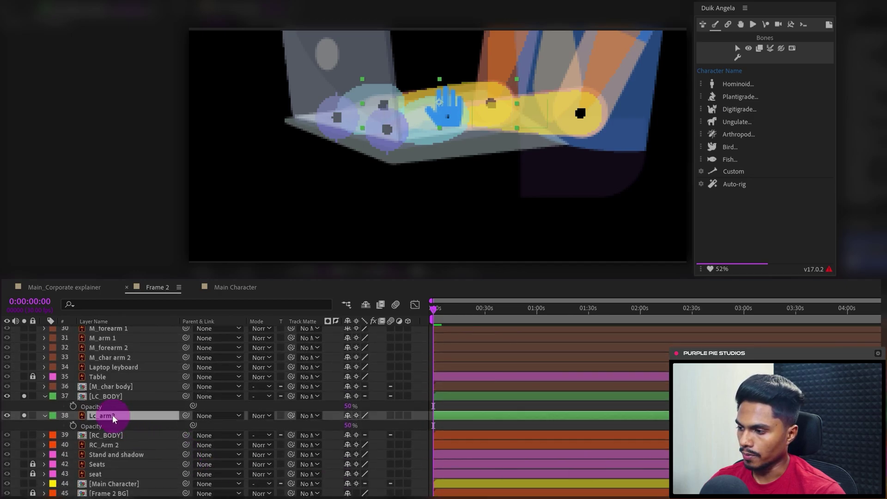
pyautogui.doubleClick(154, 285)
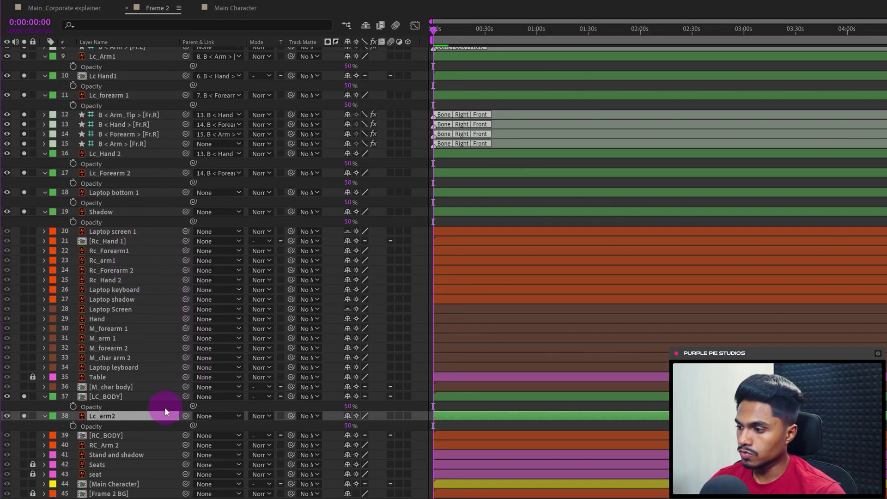
pyautogui.moveTo(189, 417); pyautogui.dragTo(119, 146)
pyautogui.doubleClick(145, 8)
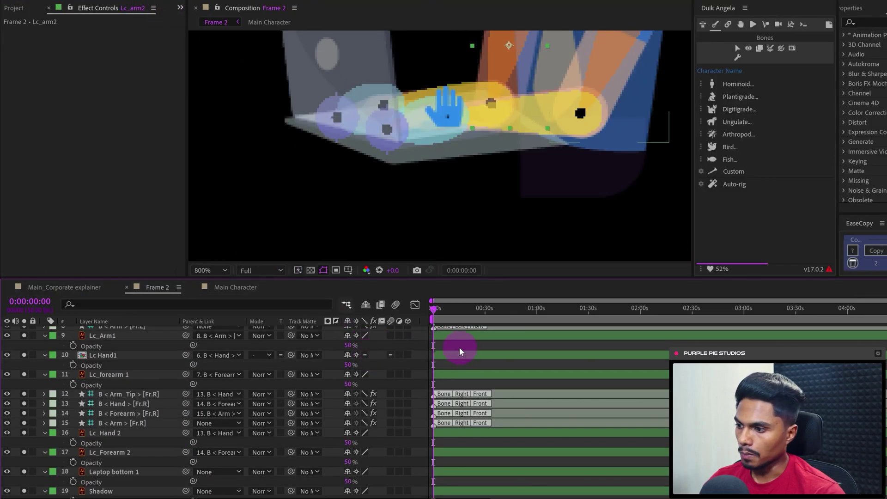
# Step: Auto-rig the four [Fr.R] arm bones and try out the new hand controller
pyautogui.scroll(4, 453, 333)
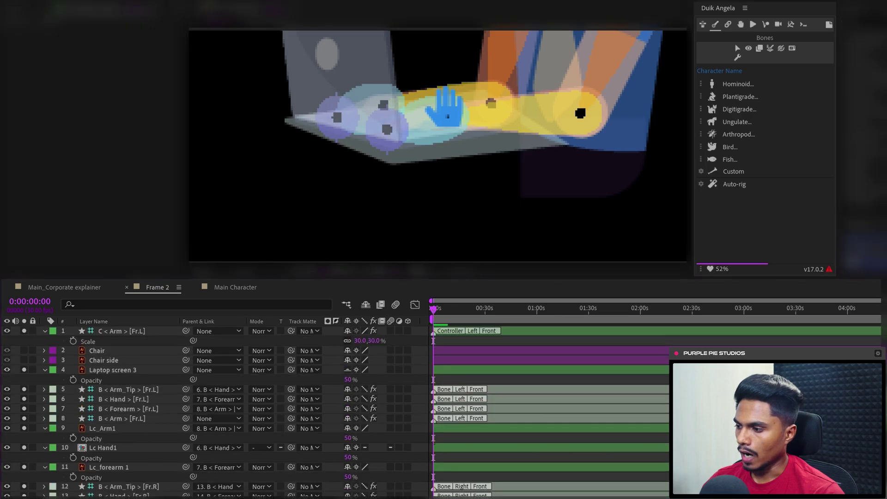
pyautogui.scroll(-5, 124, 393)
pyautogui.click(123, 383)
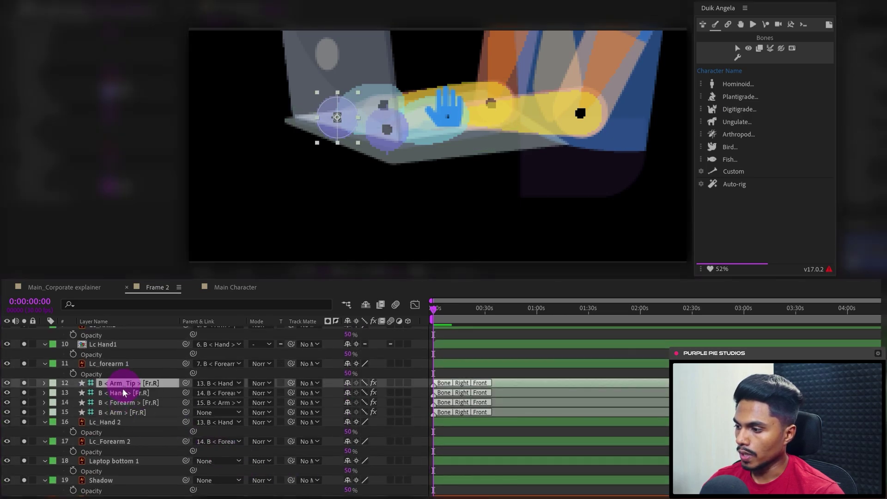
pyautogui.keyDown('shift'); pyautogui.click(115, 412); pyautogui.keyUp('shift')
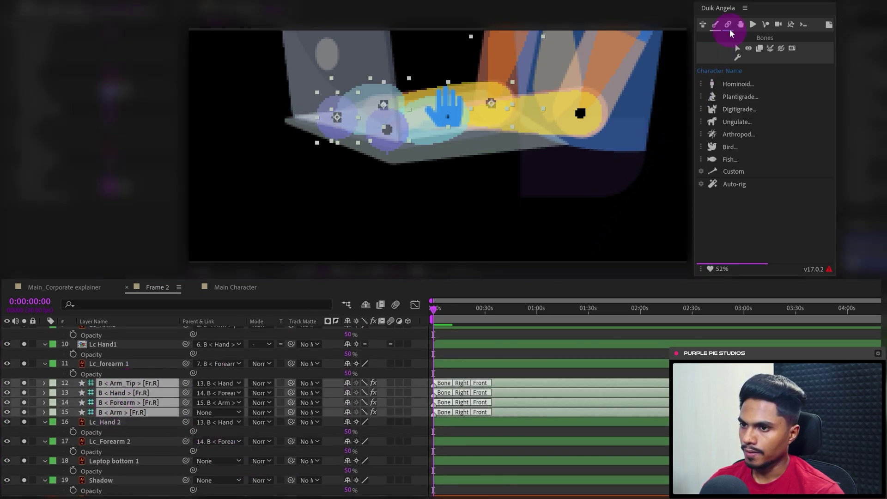
pyautogui.click(729, 24)
pyautogui.click(730, 70)
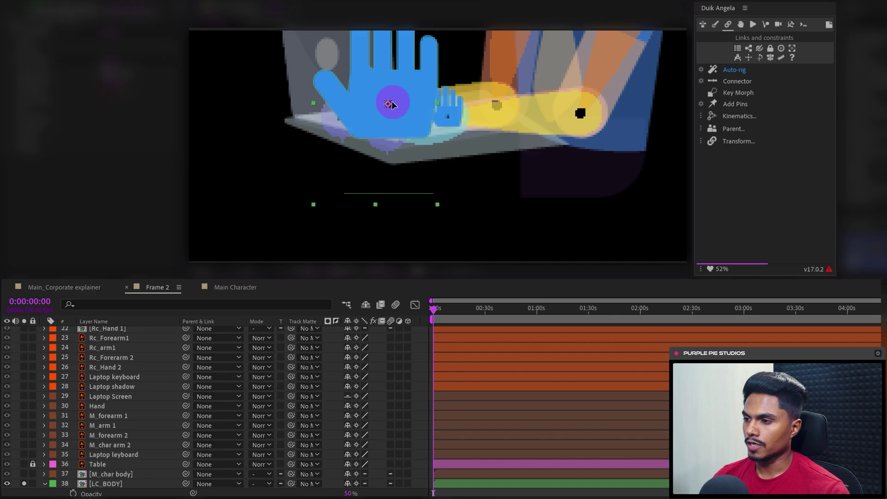
pyautogui.moveTo(392, 101); pyautogui.dragTo(392, 103)
# Step: Set the scale of the C < Arm > [Fr.R] controller to 30%
pyautogui.click(597, 421)
pyautogui.scroll(10, 321, 373)
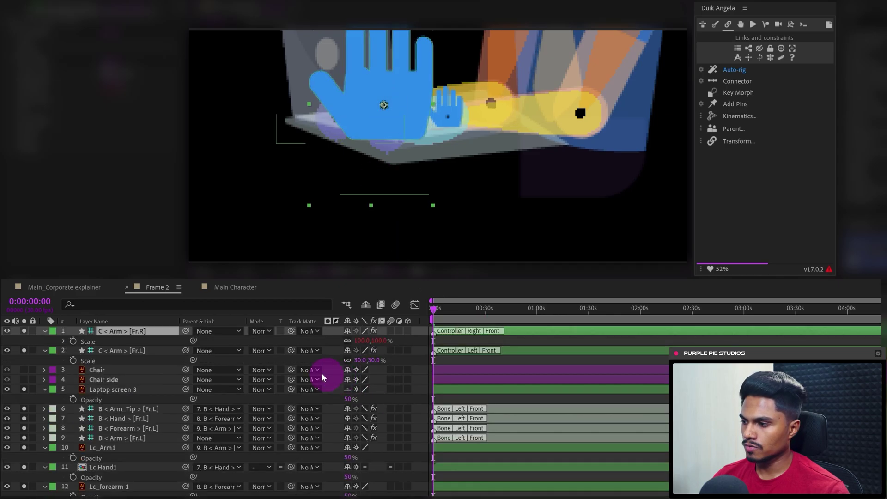
pyautogui.click(77, 340)
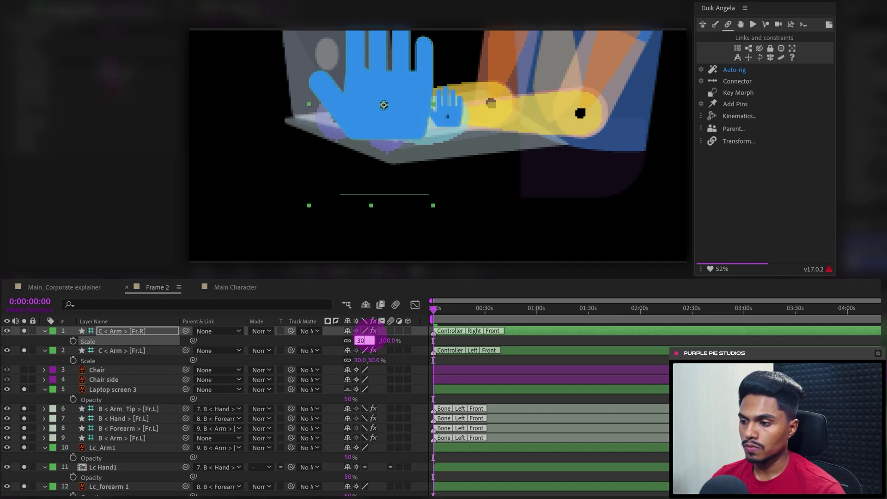
pyautogui.press('Return')
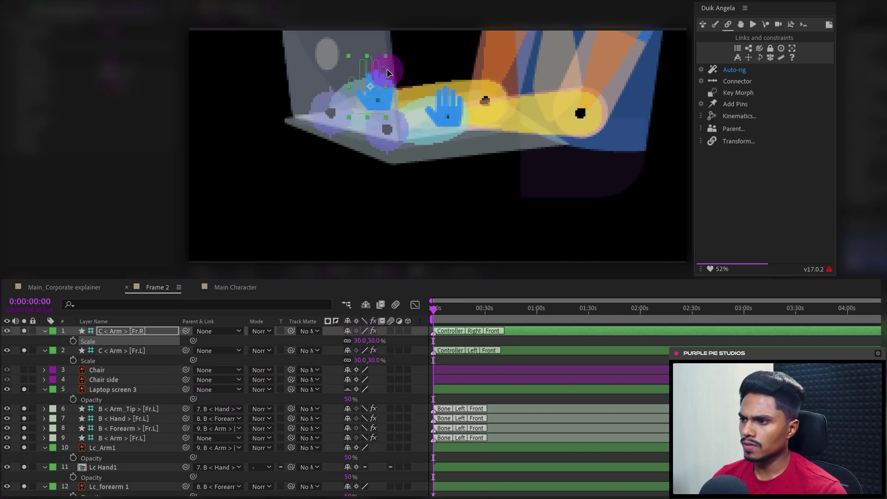
# Step: Test the rear arm's rig by moving its hand controller around and returning it to its resting position
pyautogui.moveTo(387, 73)
pyautogui.mouseDown()
pyautogui.moveTo(387, 95)
pyautogui.moveTo(377, 69)
pyautogui.mouseUp()
pyautogui.moveTo(457, 94); pyautogui.dragTo(449, 161)
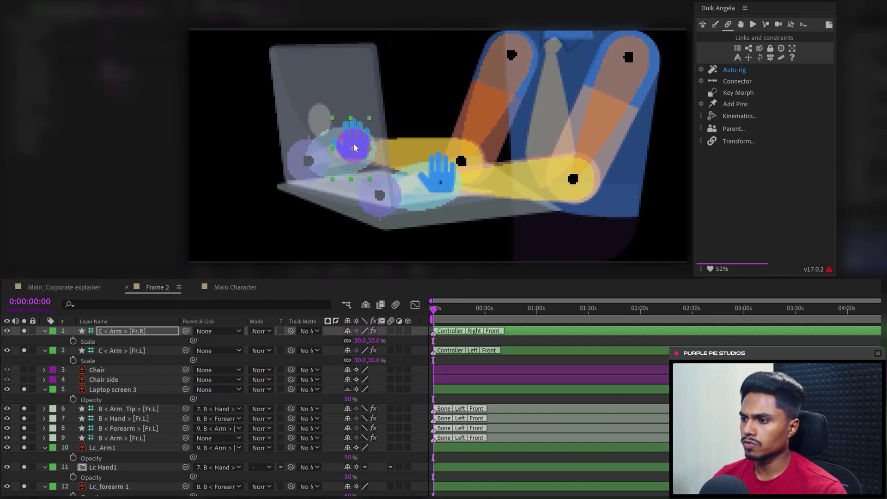
pyautogui.moveTo(354, 147); pyautogui.dragTo(376, 160)
# Step: Move the anchor point of the LC_BODY layer down to the blue-shirted man's waist
pyautogui.scroll(-6, 169, 430)
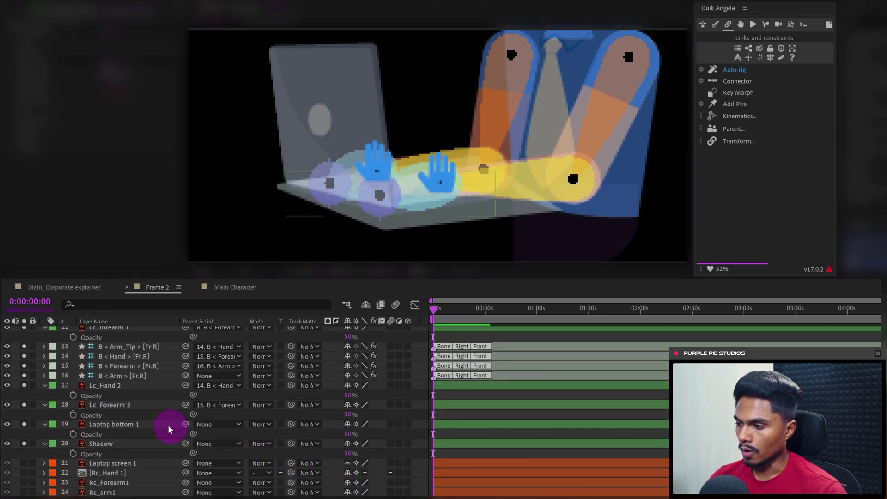
pyautogui.scroll(-7, 169, 429)
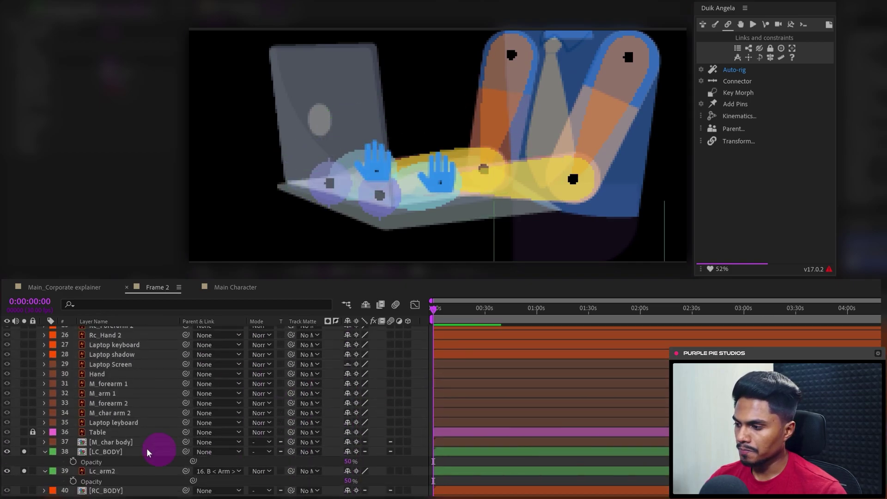
pyautogui.click(130, 442)
pyautogui.press(',')
pyautogui.click(118, 452)
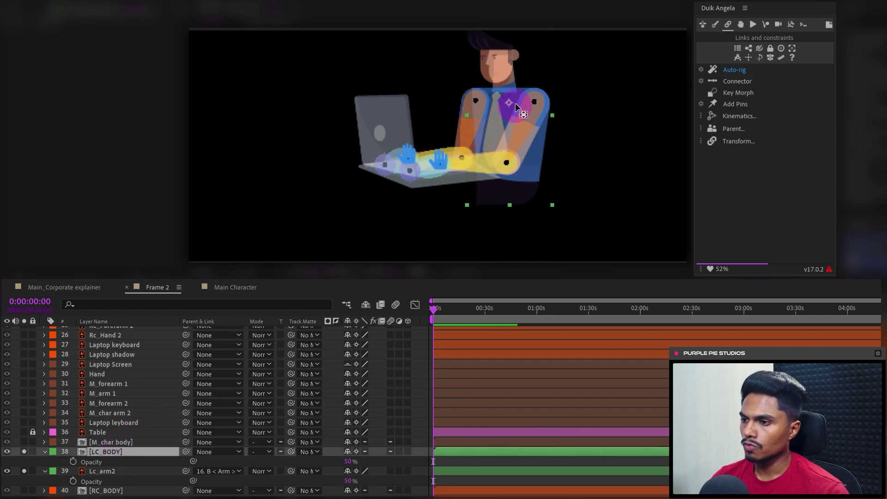
pyautogui.moveTo(512, 106)
pyautogui.mouseDown()
pyautogui.moveTo(503, 202)
pyautogui.moveTo(504, 185)
pyautogui.mouseUp()
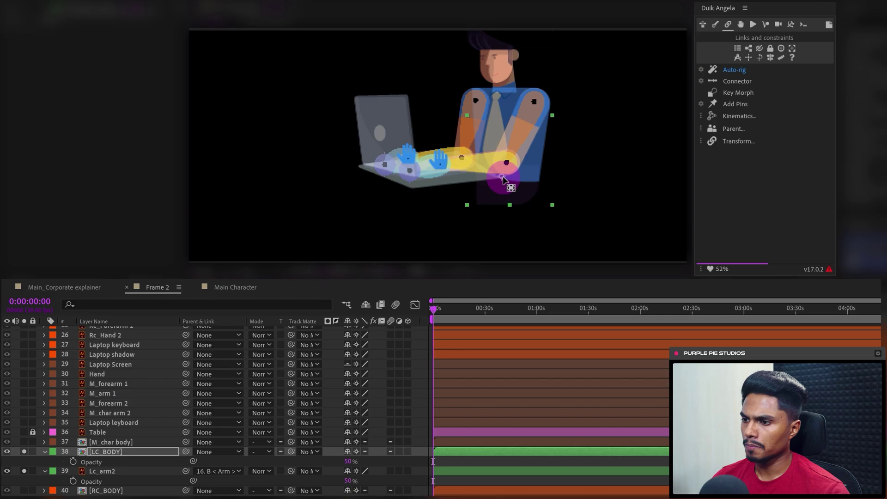
# Step: Inside the LC_BODY composition, move the Lc_Head layer's anchor point to the back of the jaw near the neck, and return to Frame 2
pyautogui.doubleClick(127, 451)
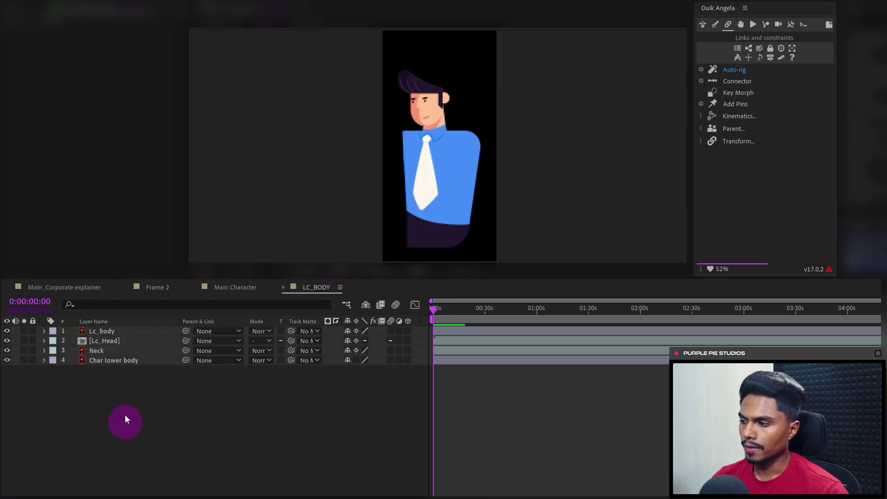
pyautogui.click(105, 343)
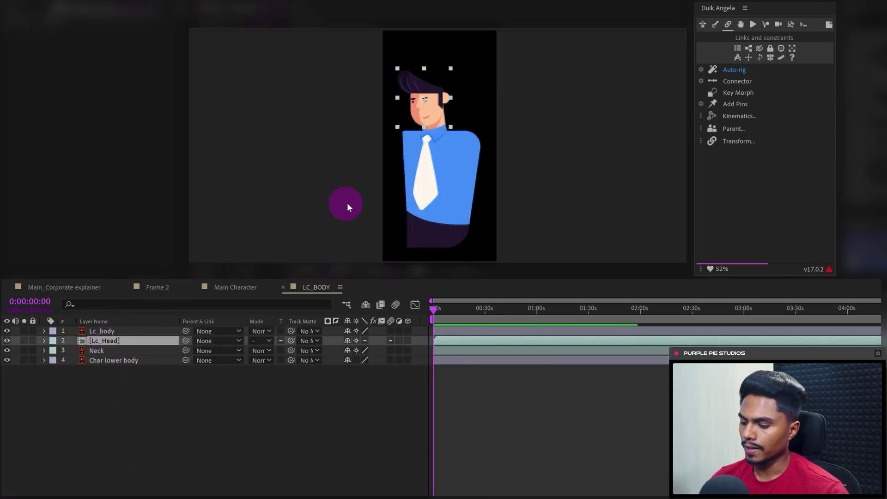
pyautogui.moveTo(419, 138)
pyautogui.mouseDown()
pyautogui.moveTo(425, 99)
pyautogui.moveTo(441, 116)
pyautogui.mouseUp()
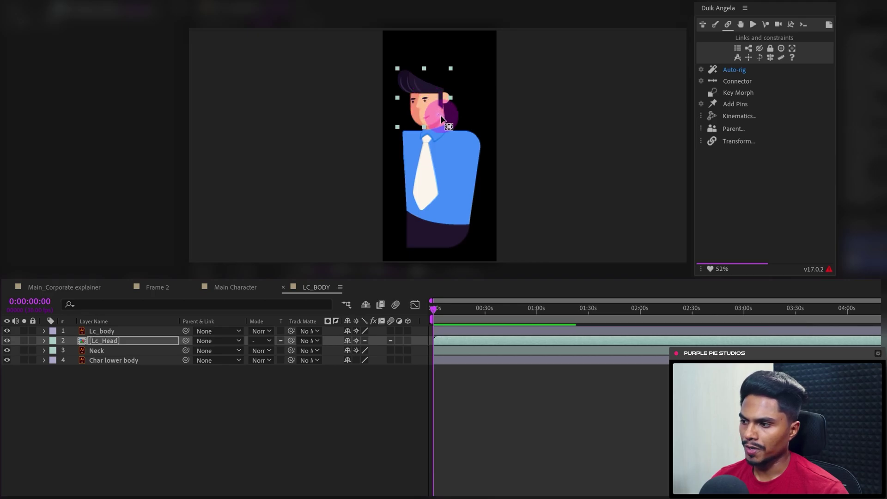
pyautogui.click(155, 288)
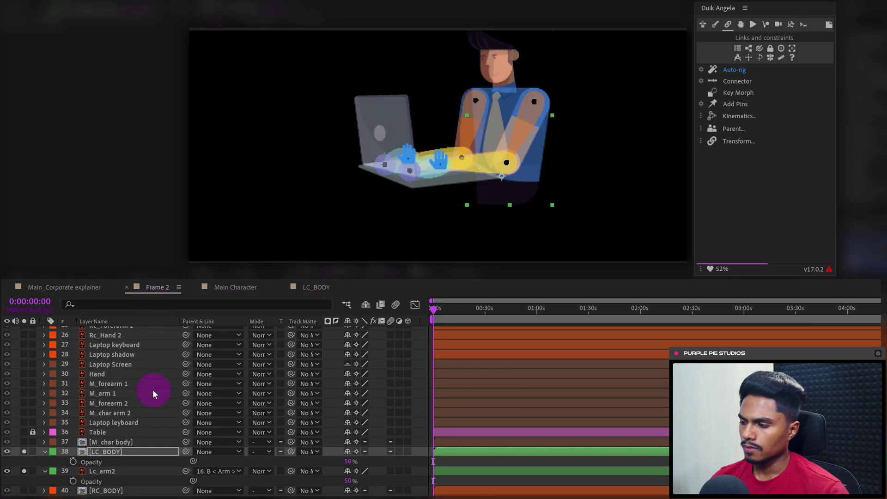
# Step: Parent the B < Arm > [Fr.L] and B < Arm > [Fr.R] bones to the LC_BODY layer
pyautogui.scroll(-2, 153, 390)
pyautogui.click(480, 411)
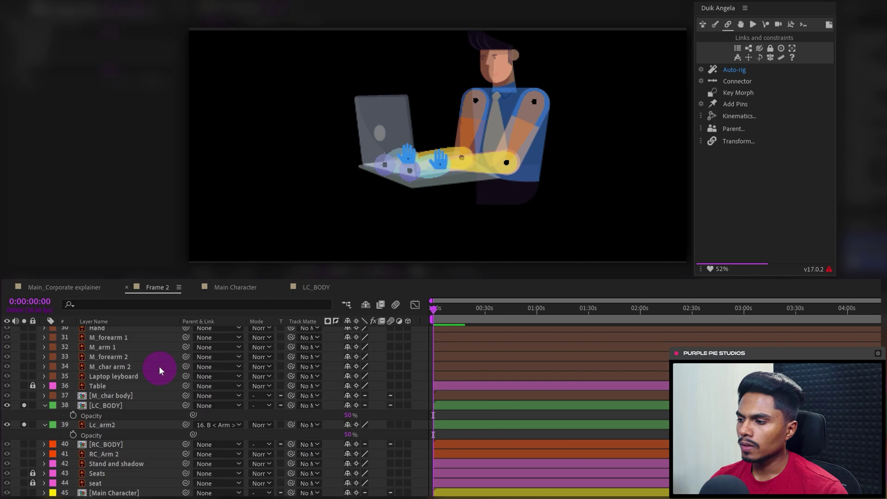
pyautogui.doubleClick(147, 288)
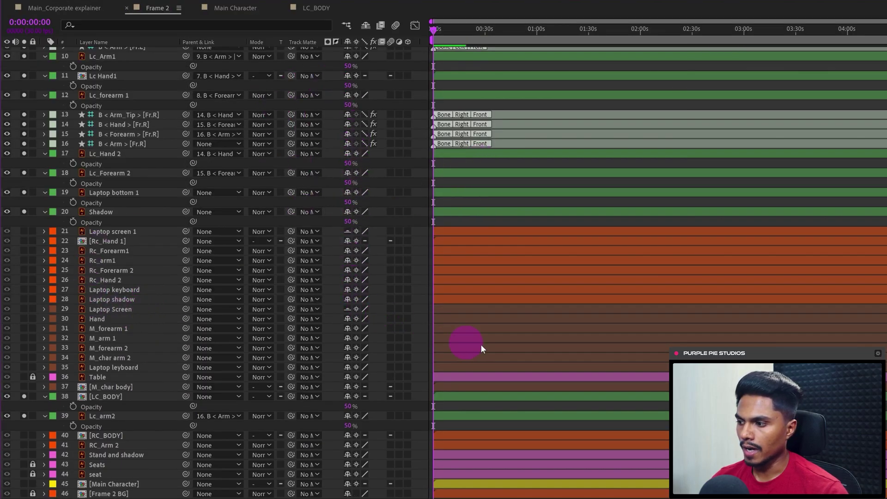
pyautogui.scroll(3, 212, 269)
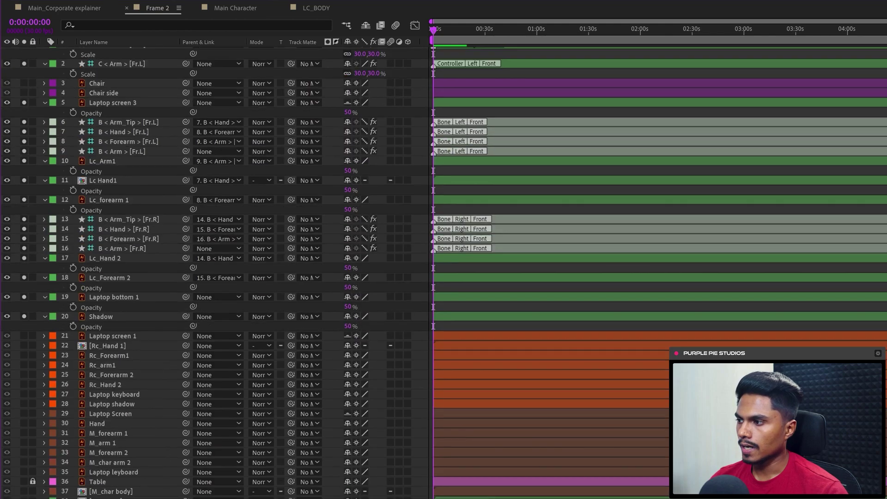
pyautogui.click(126, 250)
pyautogui.keyDown('ctrl'); pyautogui.click(112, 152); pyautogui.keyUp('ctrl')
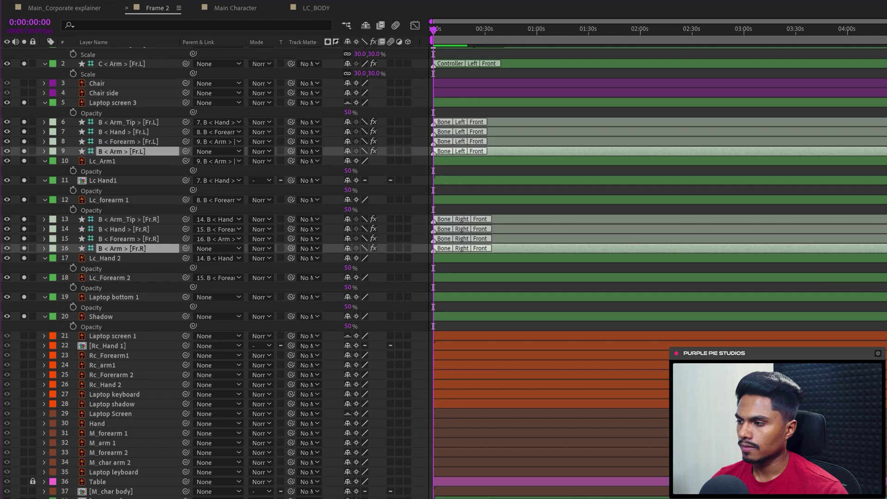
pyautogui.scroll(-3, 165, 182)
pyautogui.moveTo(184, 160); pyautogui.dragTo(98, 407)
# Step: Hide the four [Fr.R] and the four [Fr.L] arm bone layers
pyautogui.scroll(3, 123, 226)
pyautogui.click(123, 226)
pyautogui.keyDown('shift'); pyautogui.click(120, 256); pyautogui.keyUp('shift')
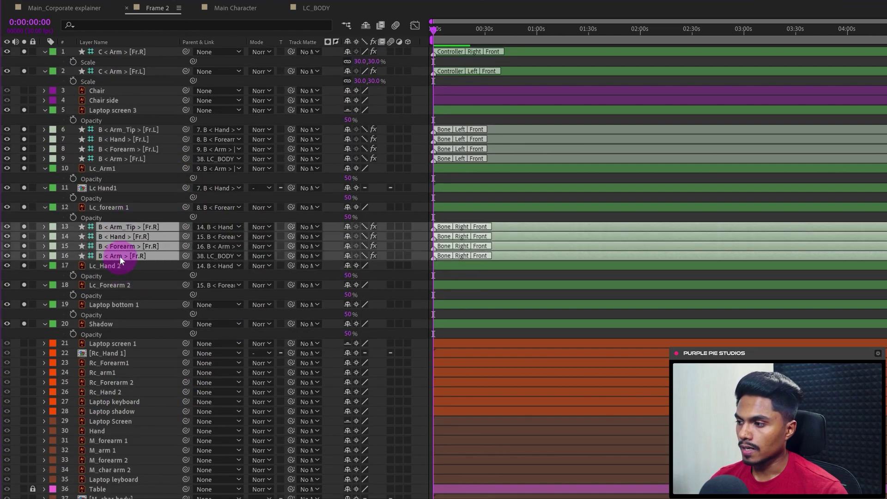
pyautogui.moveTo(8, 227); pyautogui.dragTo(8, 256)
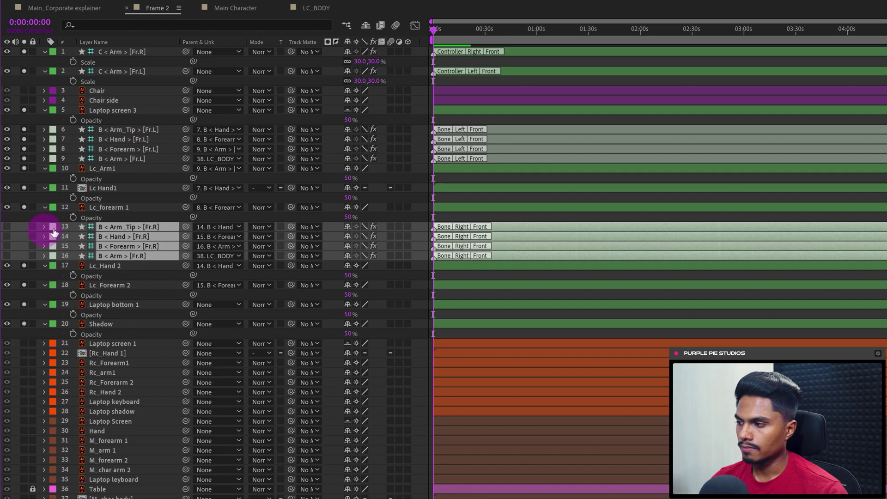
pyautogui.click(118, 159)
pyautogui.keyDown('shift'); pyautogui.click(128, 129); pyautogui.keyUp('shift')
pyautogui.click(8, 131)
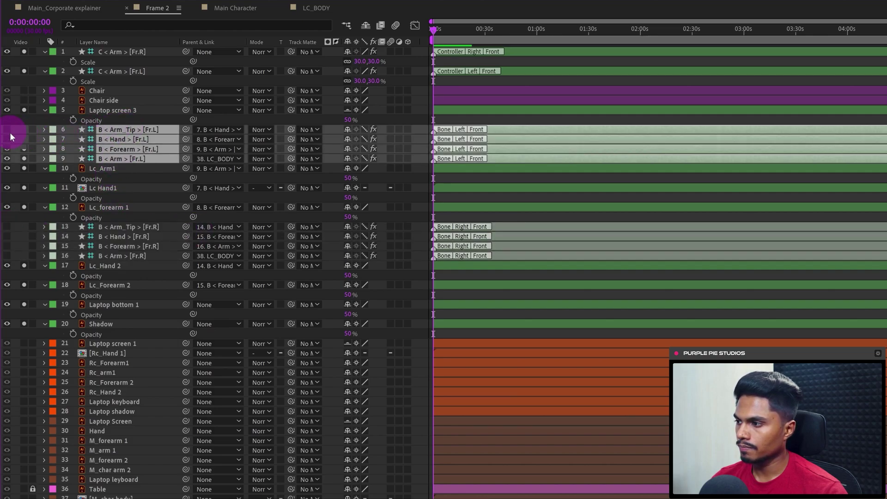
# Step: Mark all eight left and right arm bone layers as shy
pyautogui.keyDown('ctrl'); pyautogui.click(121, 227); pyautogui.keyUp('ctrl')
pyautogui.keyDown('ctrl'); pyautogui.click(119, 237); pyautogui.keyUp('ctrl')
pyautogui.keyDown('ctrl'); pyautogui.click(114, 246); pyautogui.keyUp('ctrl')
pyautogui.keyDown('ctrl'); pyautogui.click(122, 255); pyautogui.keyUp('ctrl')
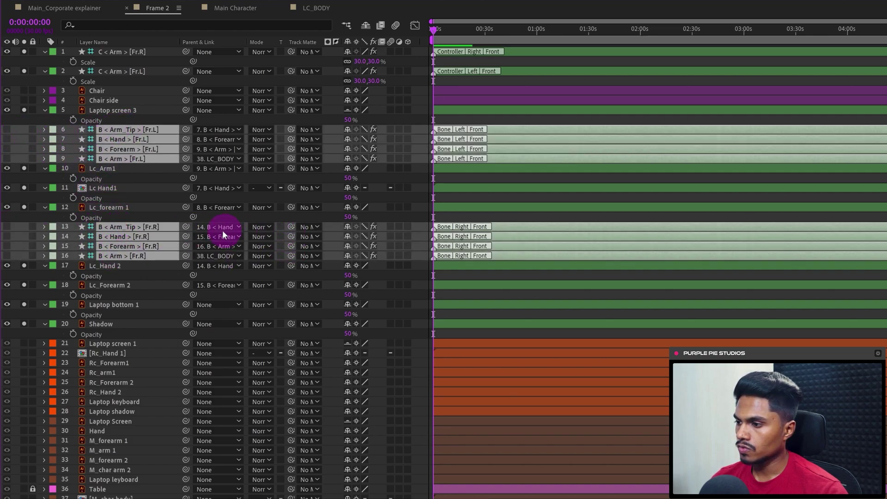
pyautogui.click(348, 227)
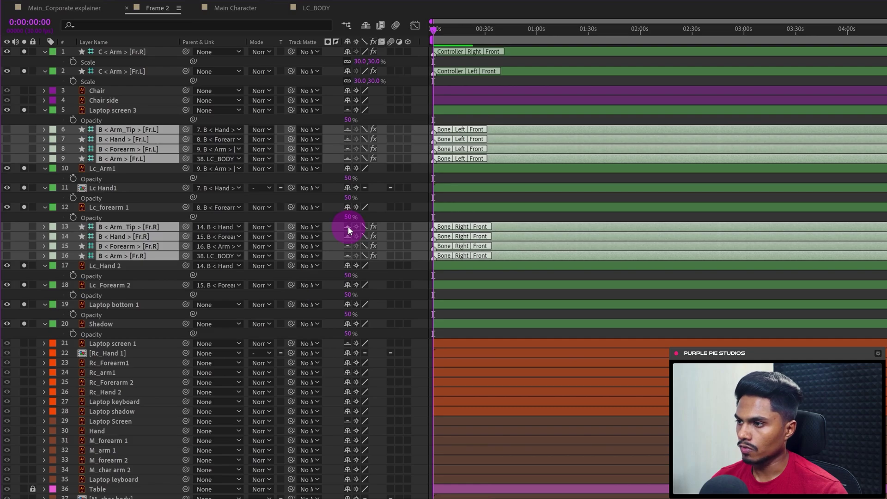
pyautogui.click(28, 195)
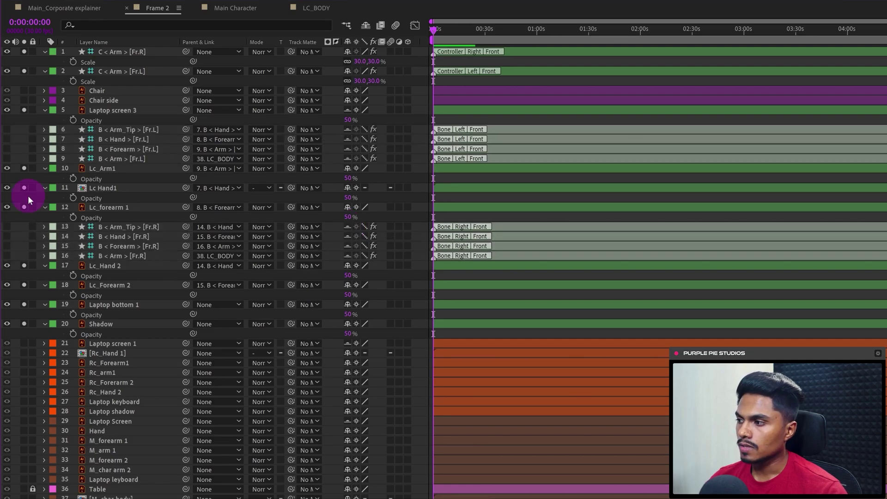
# Step: Turn off solo for all layers and set the opacity of the character and laptop layers from Laptop screen 3 through Shadow to 100%
pyautogui.hotkey('ctrl', 'a')
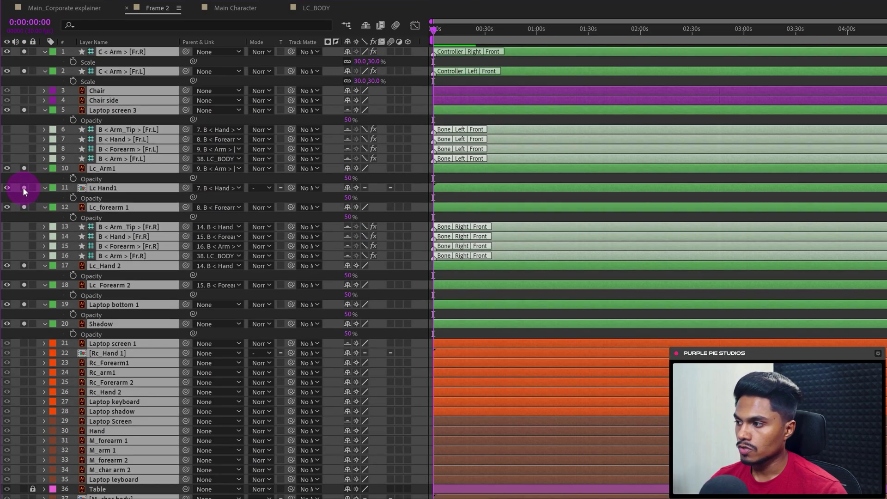
pyautogui.click(23, 188)
pyautogui.click(140, 177)
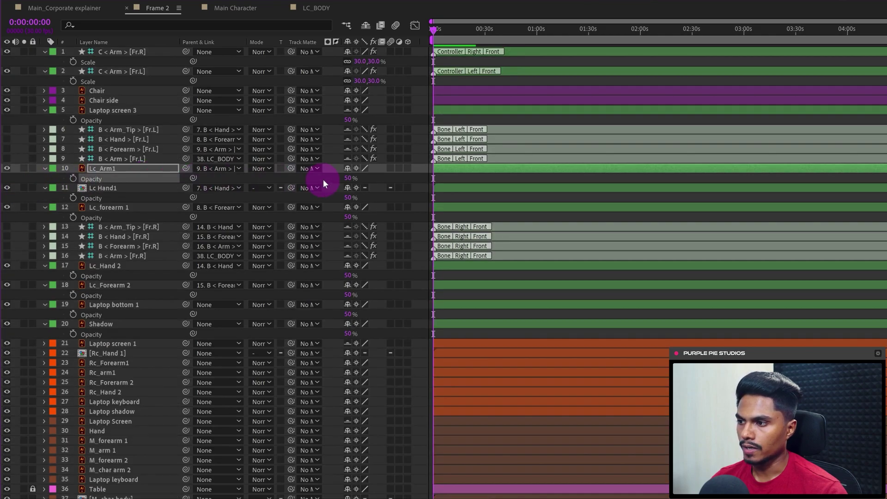
pyautogui.click(159, 110)
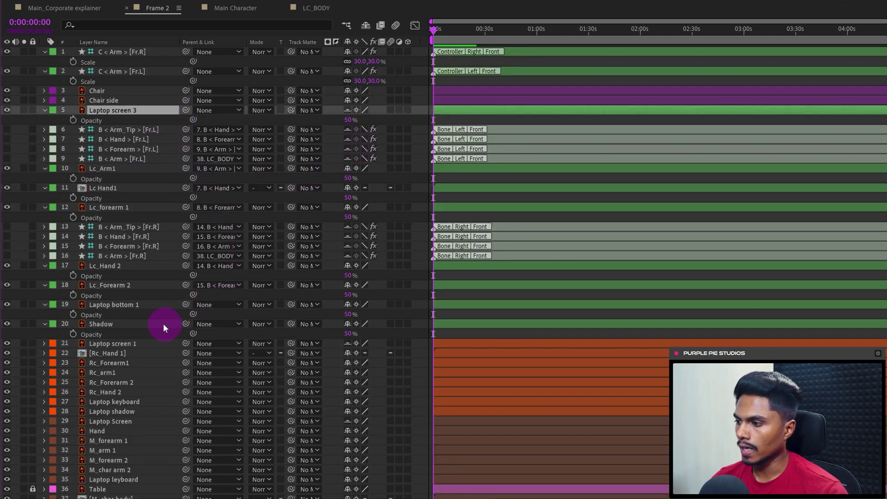
pyautogui.keyDown('shift'); pyautogui.click(131, 325); pyautogui.keyUp('shift')
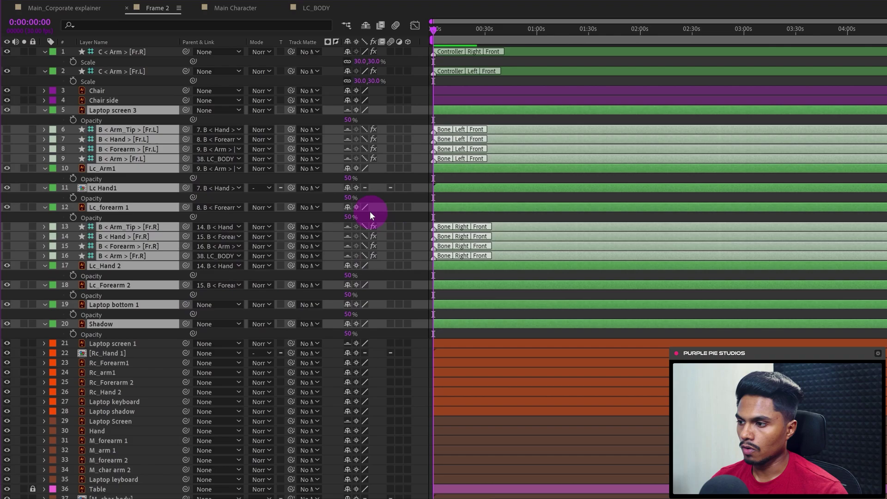
pyautogui.moveTo(348, 179); pyautogui.dragTo(470, 174)
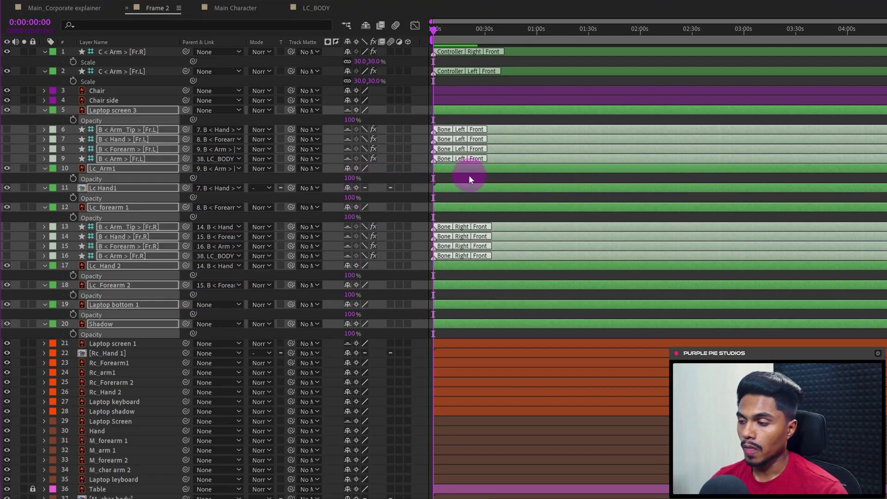
pyautogui.click(470, 175)
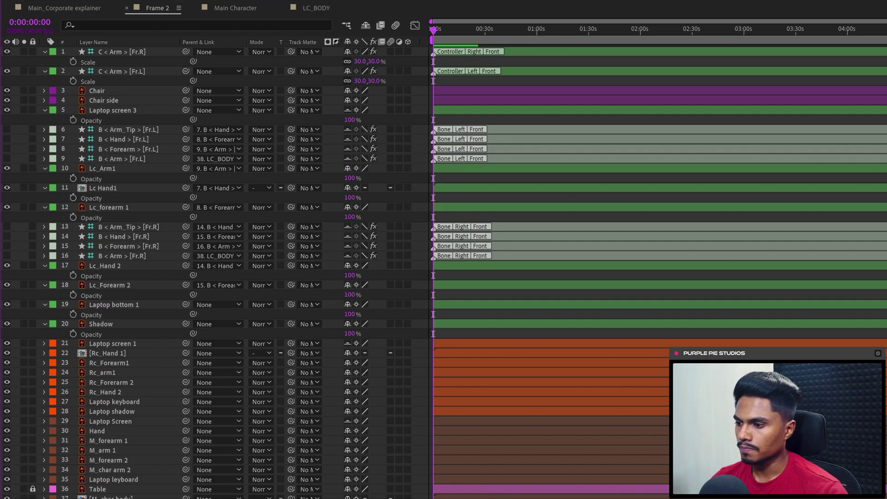
# Step: Set the opacity of the LC_BODY and Lc_arm2 layers to 100%
pyautogui.scroll(-4, 444, 272)
pyautogui.click(139, 398)
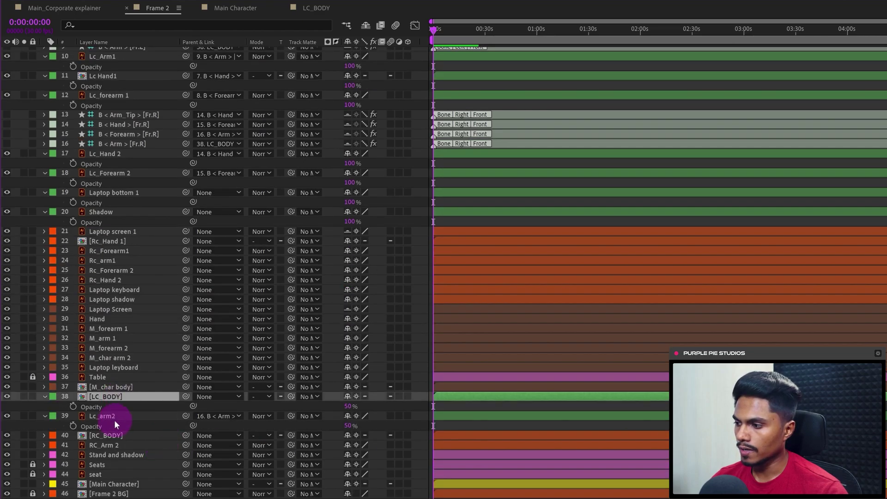
pyautogui.keyDown('ctrl'); pyautogui.click(114, 421); pyautogui.keyUp('ctrl')
pyautogui.moveTo(349, 406); pyautogui.dragTo(604, 406)
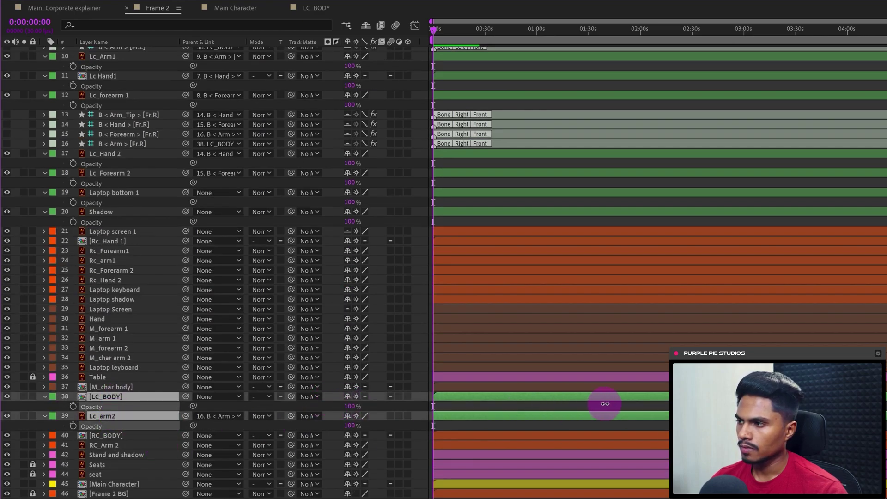
# Step: Try the blue-shirted man's arm rig in the full scene by moving a hand controller, and save the project
pyautogui.doubleClick(154, 8)
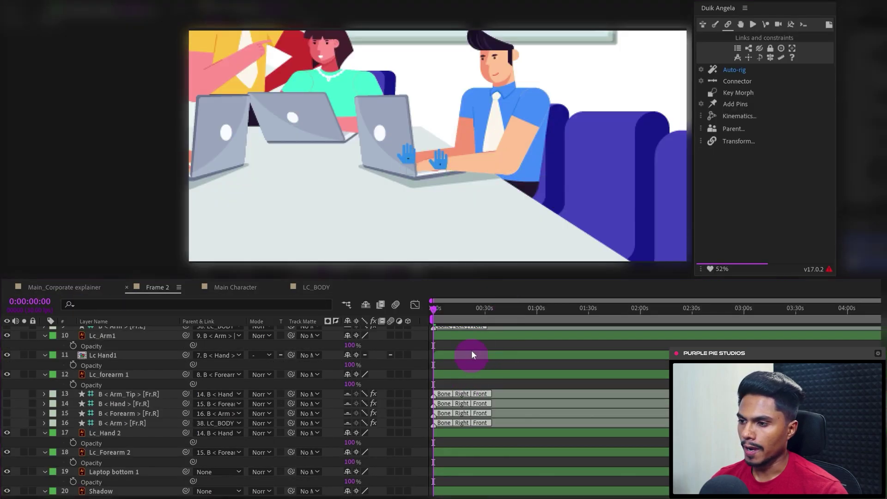
pyautogui.moveTo(441, 153); pyautogui.dragTo(409, 157)
pyautogui.hotkey('ctrl', 's')
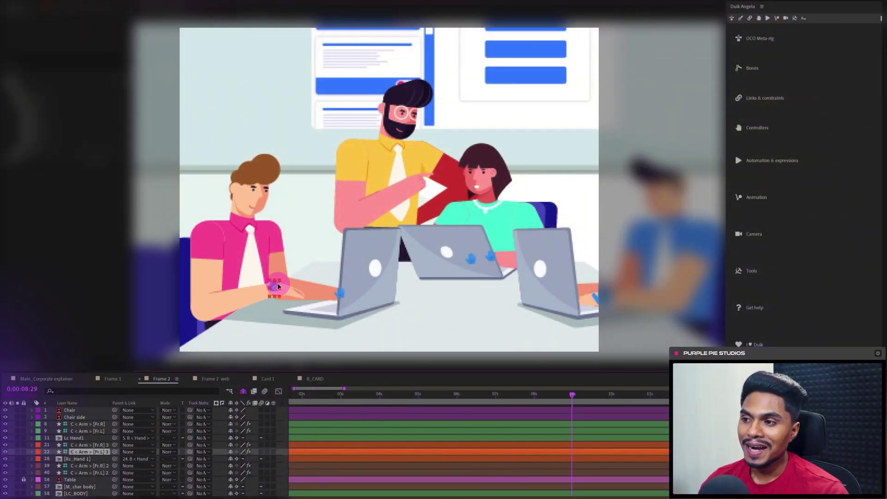
# Step: Test the other characters' rigs by moving their hand controllers and rotating the pink-shirted man's body, undoing the rotation
pyautogui.moveTo(261, 294); pyautogui.dragTo(285, 297)
pyautogui.press('w')
pyautogui.moveTo(261, 230); pyautogui.dragTo(253, 227)
pyautogui.hotkey('ctrl', 'z')
pyautogui.press('v')
pyautogui.moveTo(490, 262); pyautogui.dragTo(508, 257)
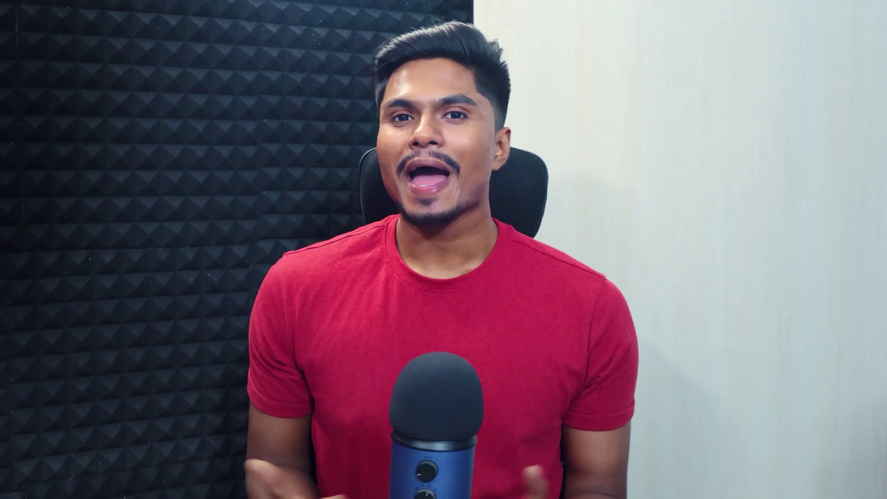